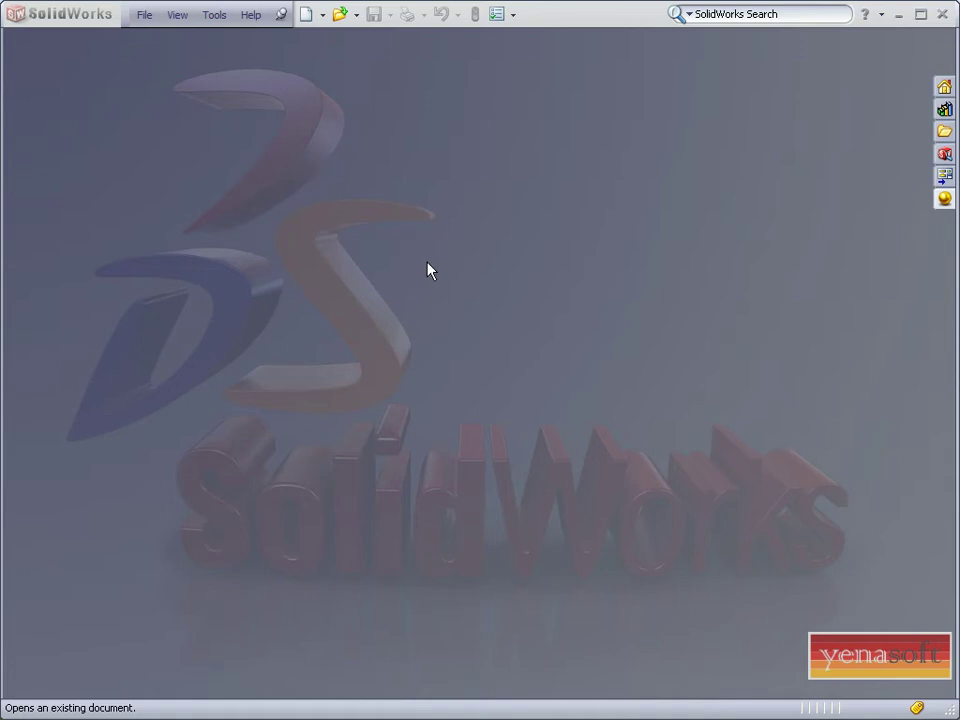
Step: Create a new assembly and fix the block part from the cavity folder at the origin as block<1>
{"action": "left_click", "coordinate": [311, 15]}
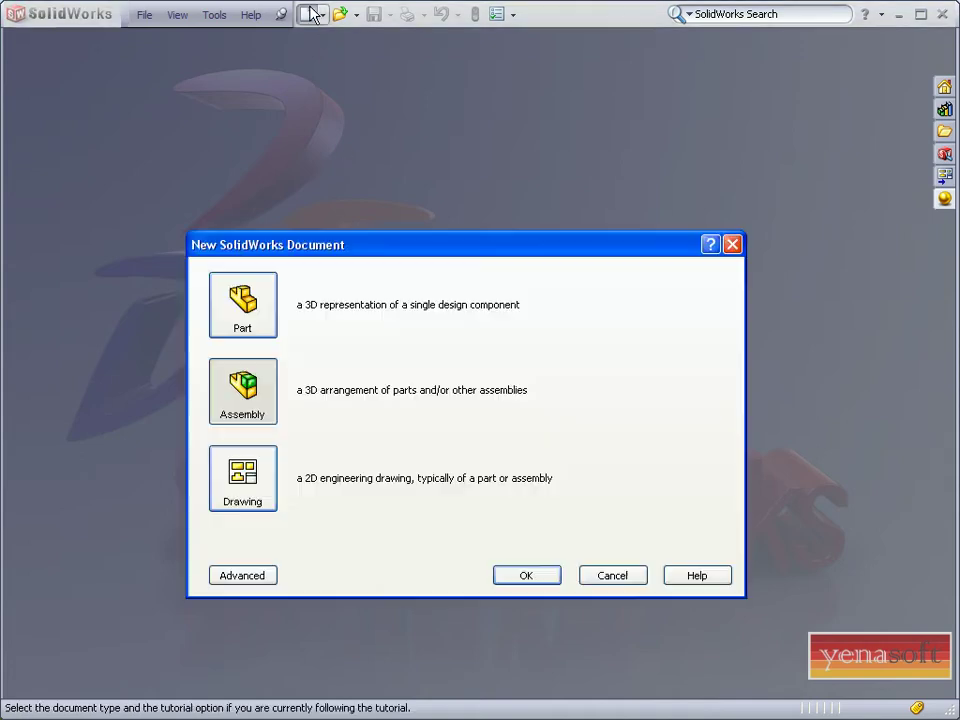
{"action": "double_click", "coordinate": [251, 403]}
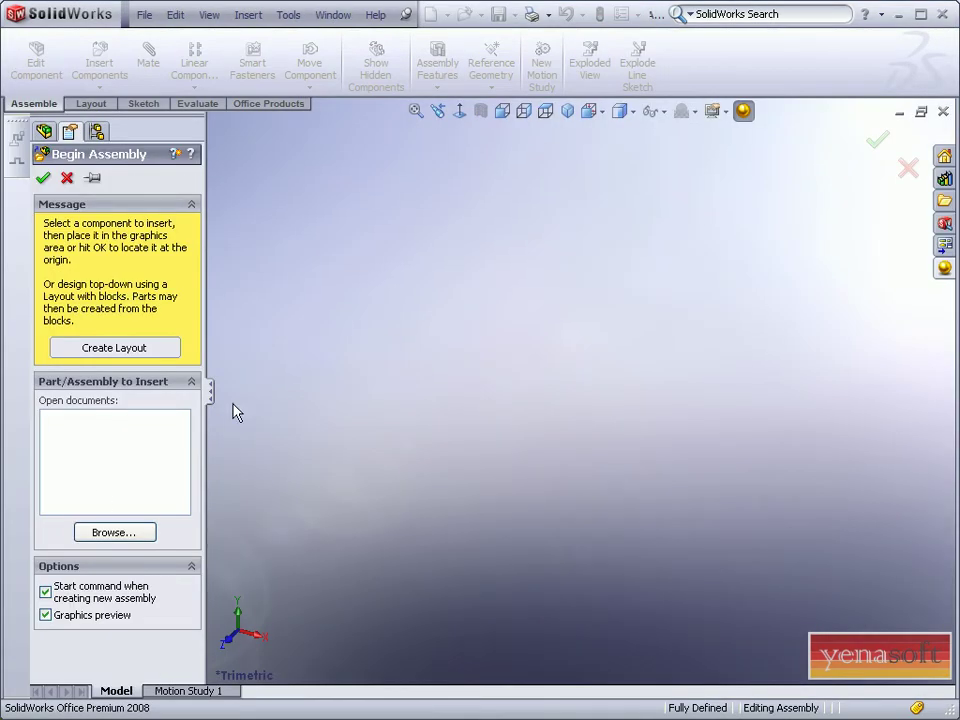
{"action": "left_click", "coordinate": [114, 532]}
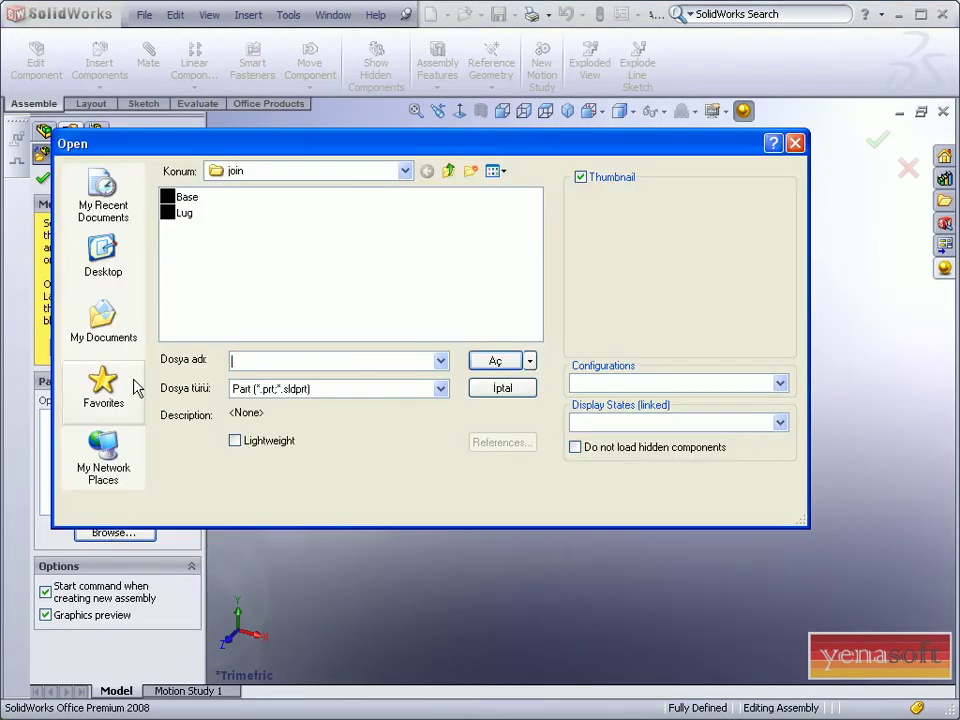
{"action": "left_click", "coordinate": [447, 171]}
{"action": "double_click", "coordinate": [187, 196]}
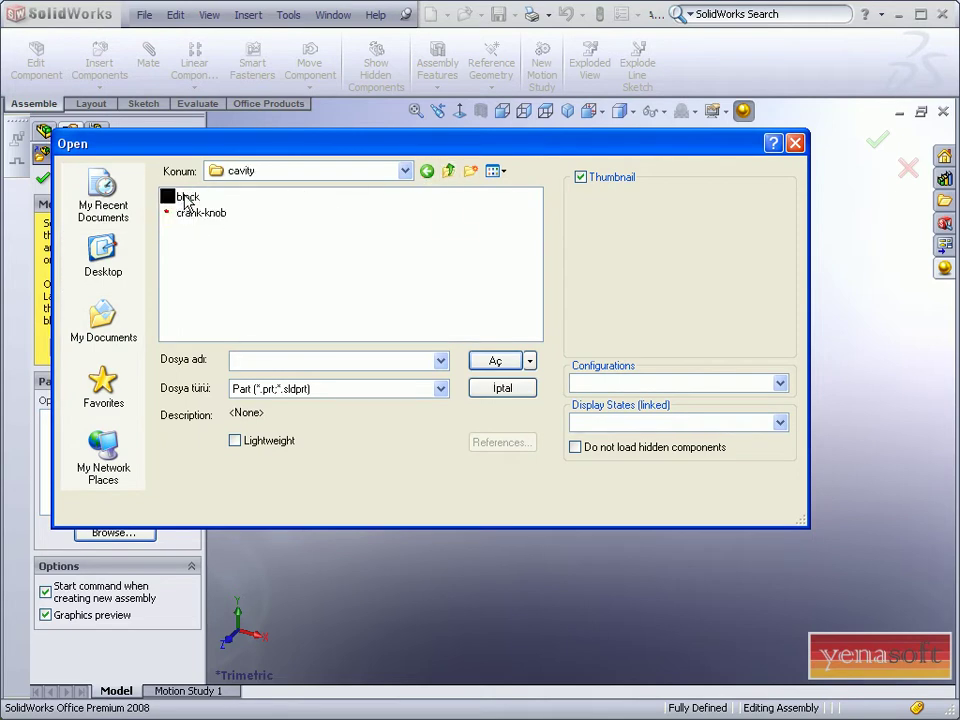
{"action": "left_click", "coordinate": [187, 197]}
{"action": "left_click", "coordinate": [486, 362]}
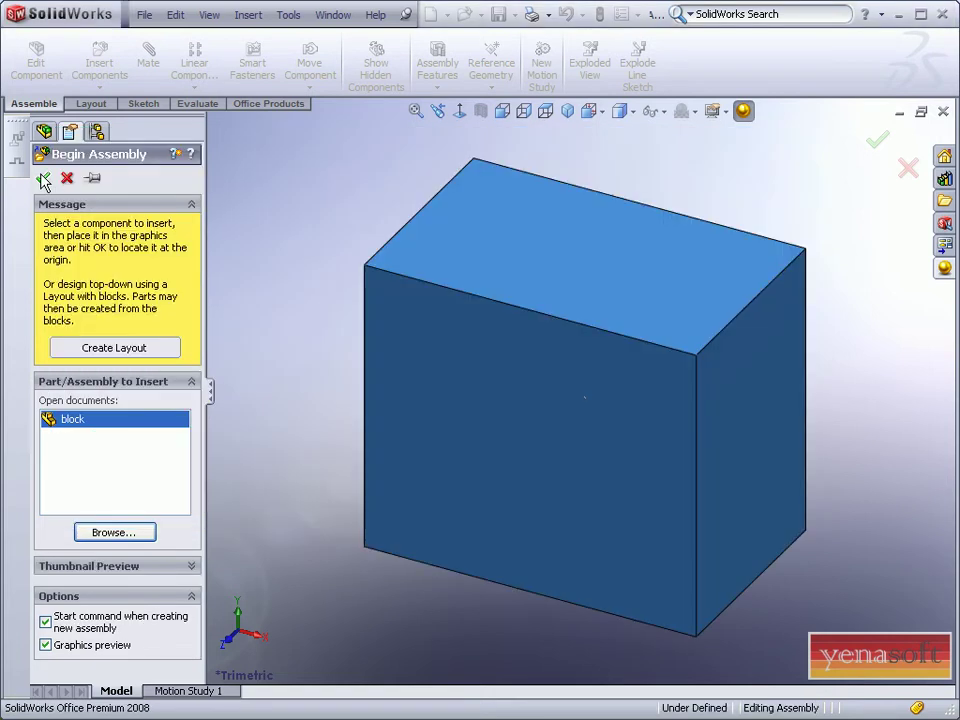
{"action": "left_click", "coordinate": [42, 178]}
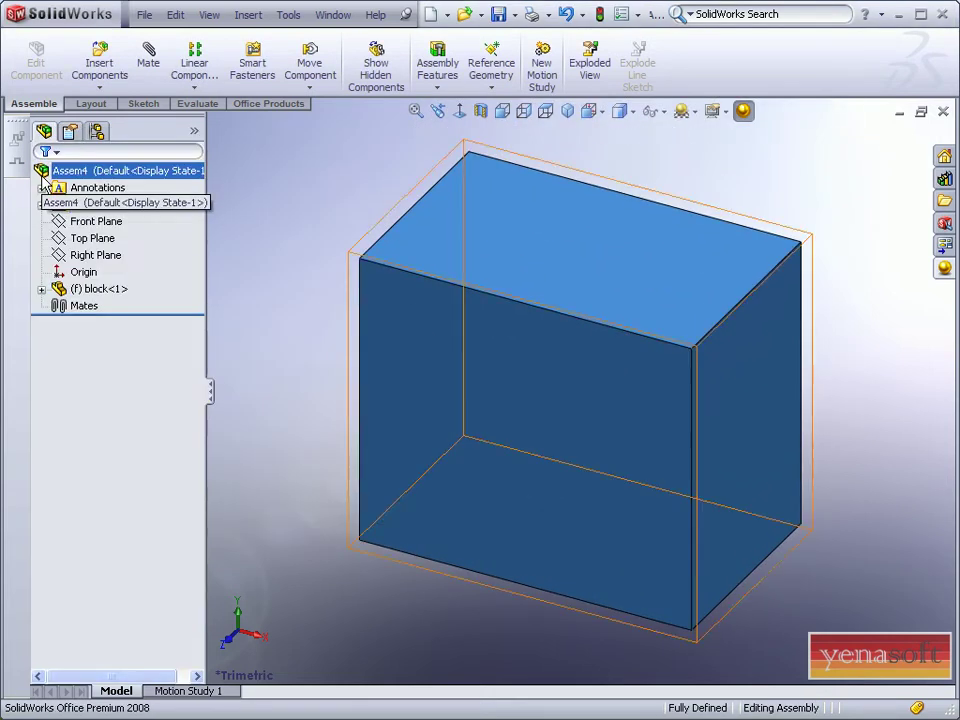
Step: Insert crank-knob from the cavity folder at the origin as crank-knob<1>, then zoom to fit
{"action": "left_click", "coordinate": [118, 76]}
{"action": "left_click", "coordinate": [133, 507]}
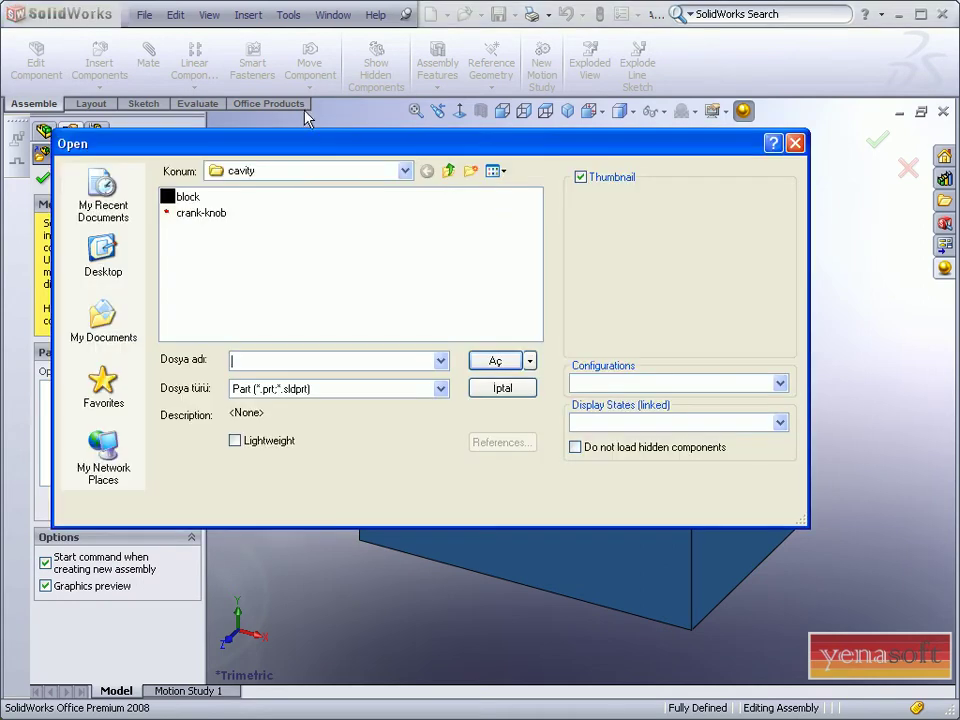
{"action": "left_click", "coordinate": [211, 214]}
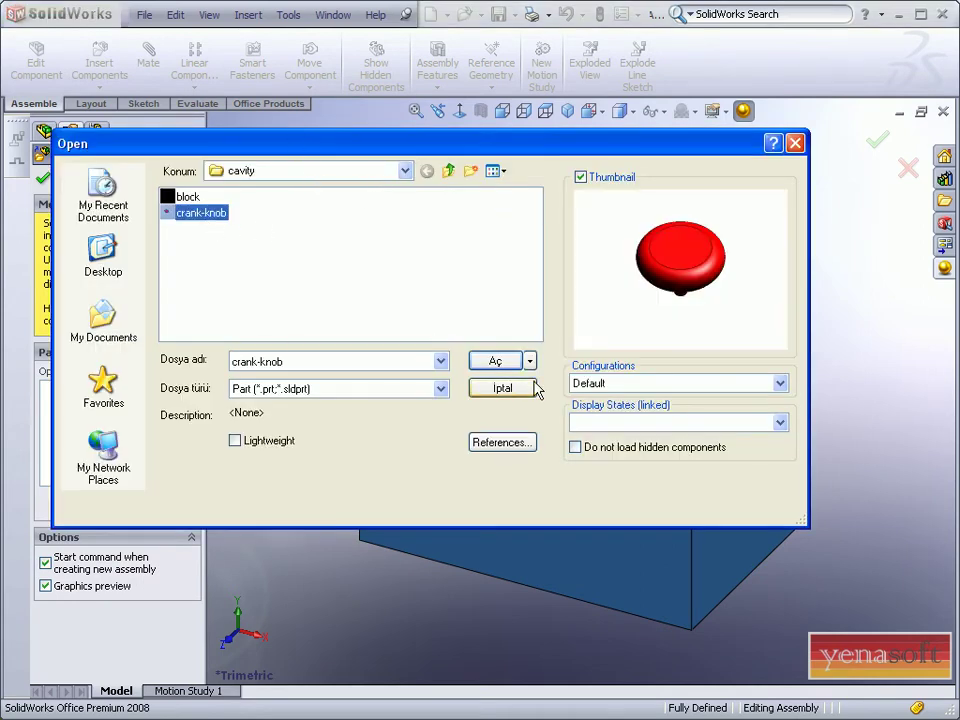
{"action": "left_click", "coordinate": [488, 364]}
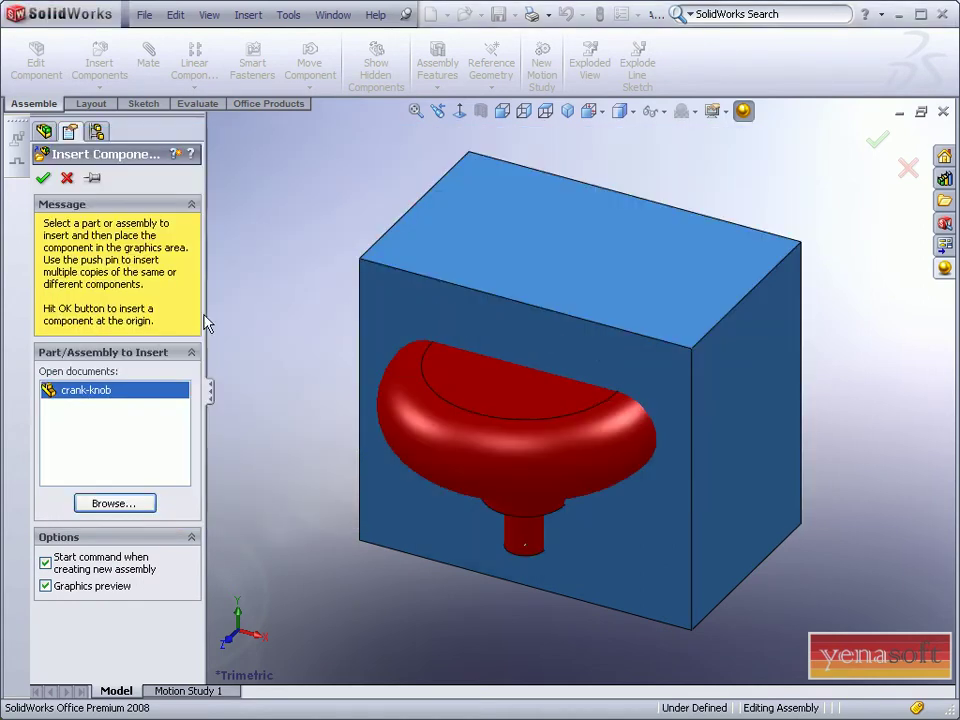
{"action": "left_click", "coordinate": [43, 178]}
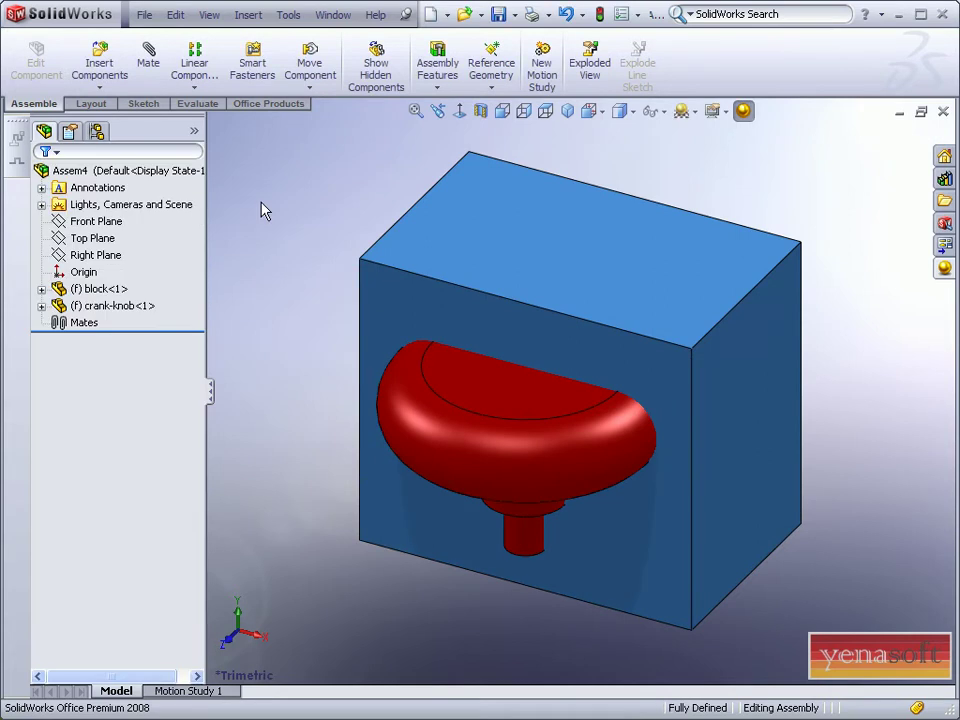
{"action": "key", "text": "f"}
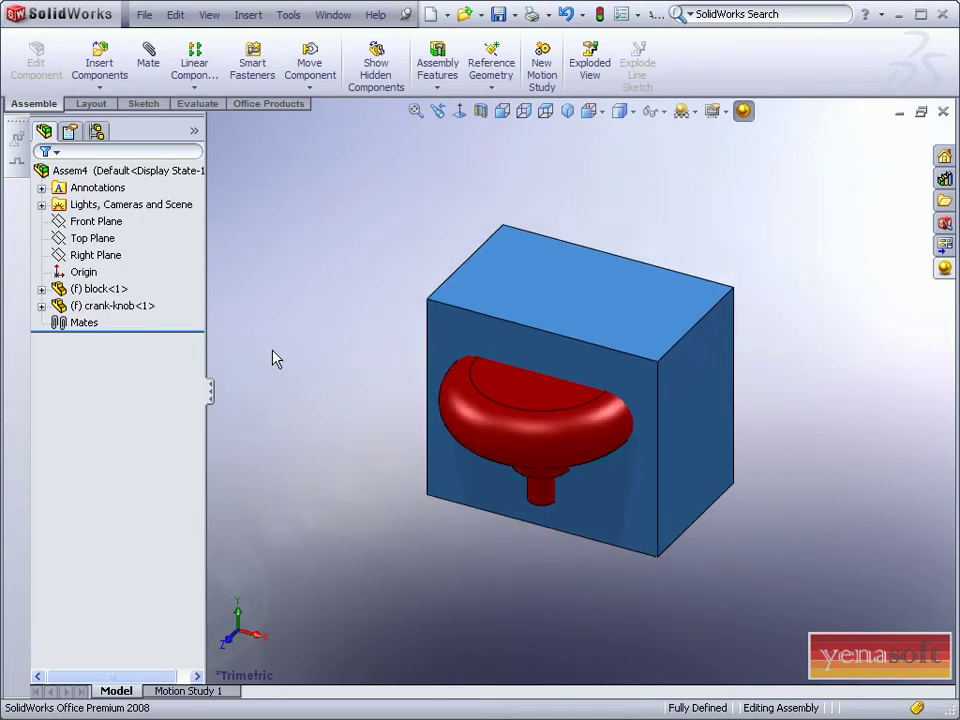
{"action": "left_click", "coordinate": [78, 224]}
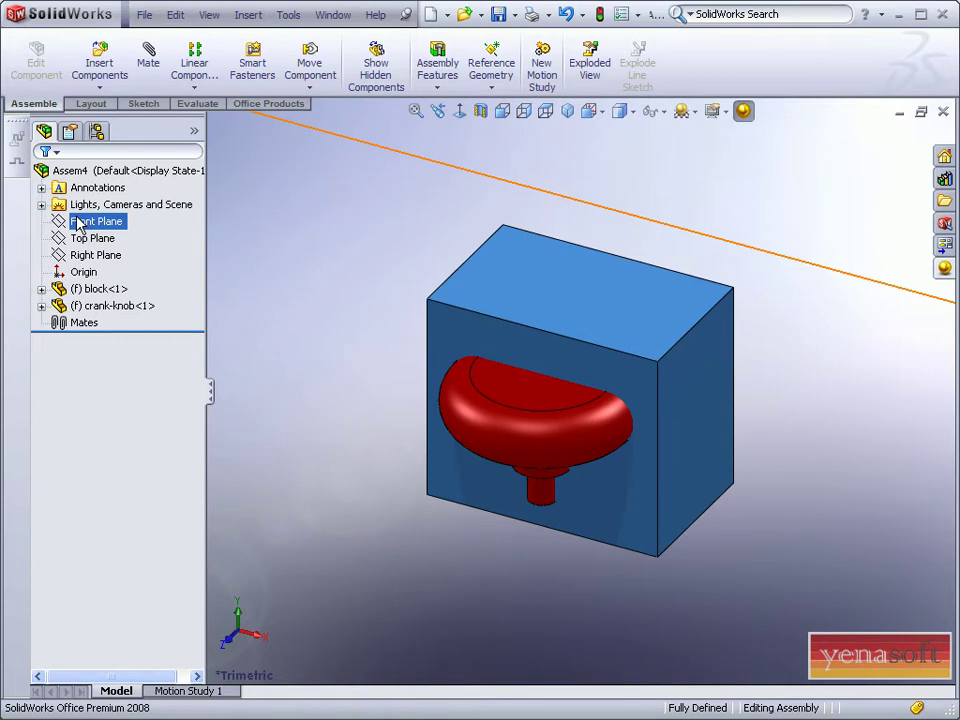
{"action": "left_click", "coordinate": [310, 470]}
{"action": "middle_click_drag", "start_coordinate": [313, 484], "coordinate": [454, 506]}
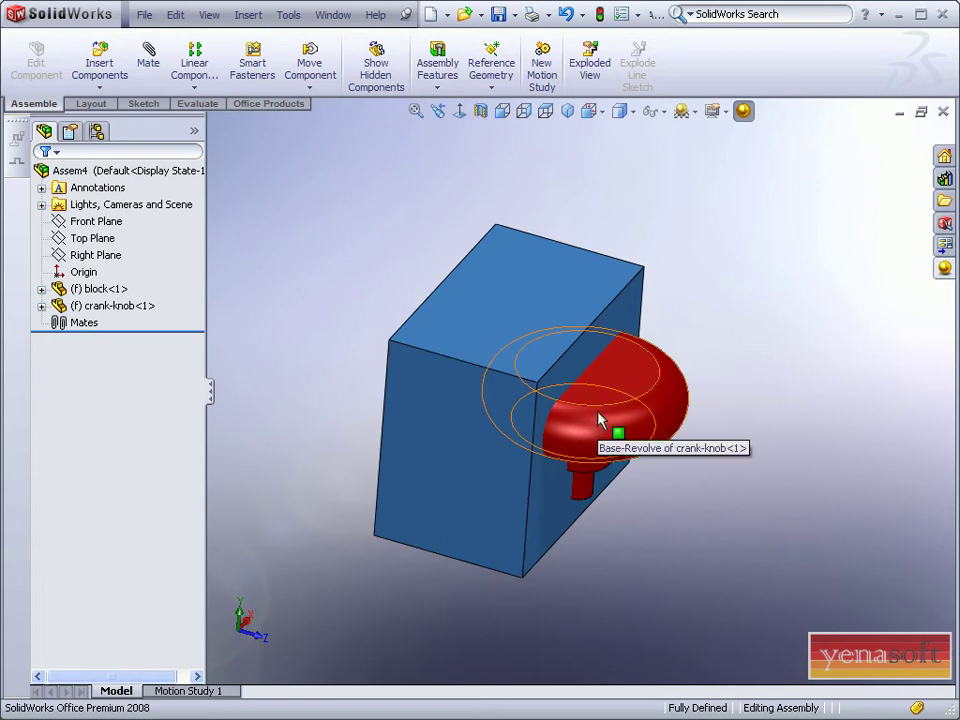
{"action": "middle_click_drag", "start_coordinate": [676, 599], "coordinate": [638, 564]}
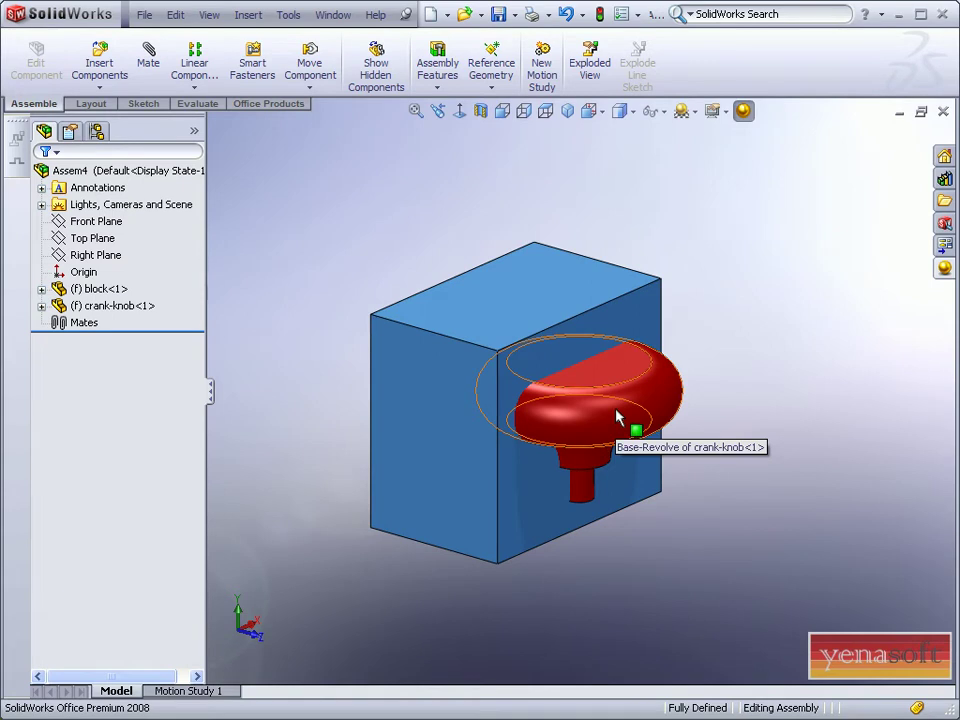
Step: Begin editing the block in place, saving the assembly as 'cavity' when prompted
{"action": "left_click", "coordinate": [540, 318]}
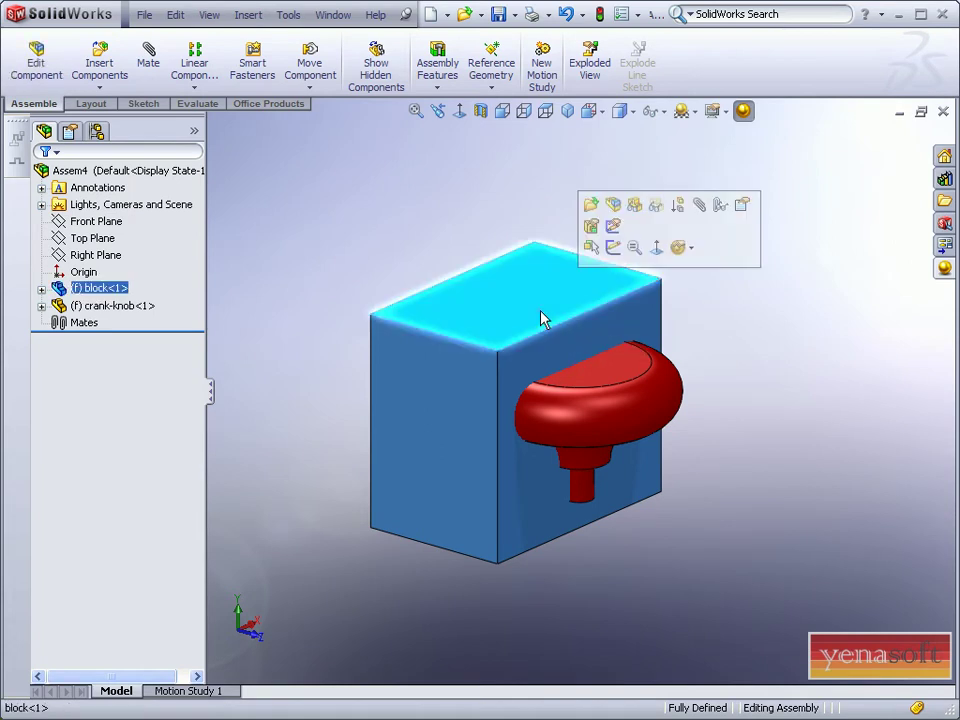
{"action": "left_click", "coordinate": [612, 207]}
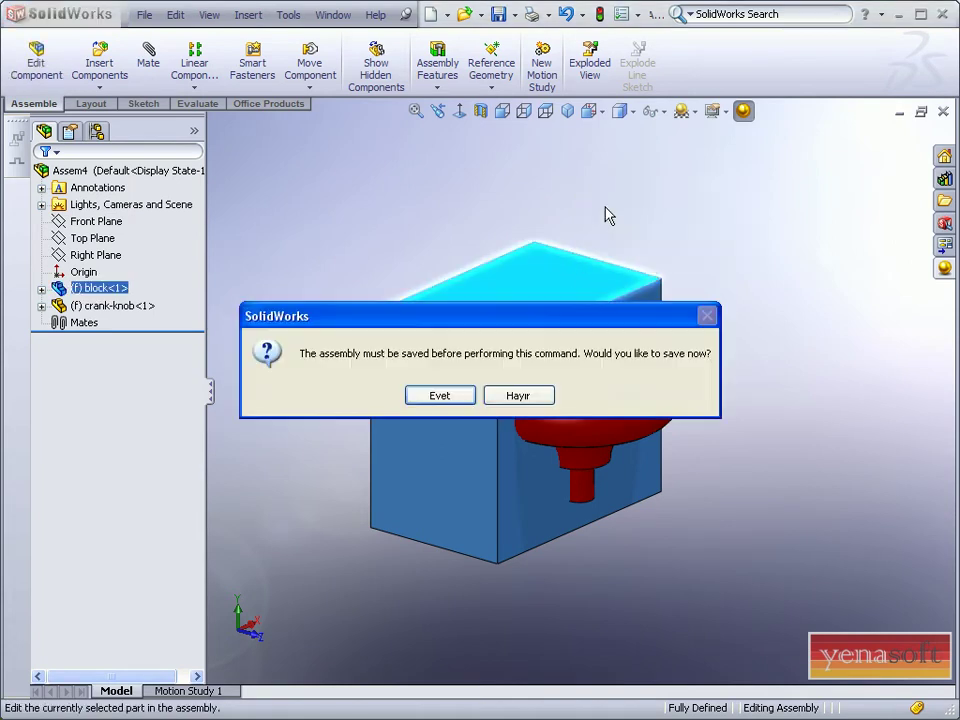
{"action": "left_click", "coordinate": [440, 396]}
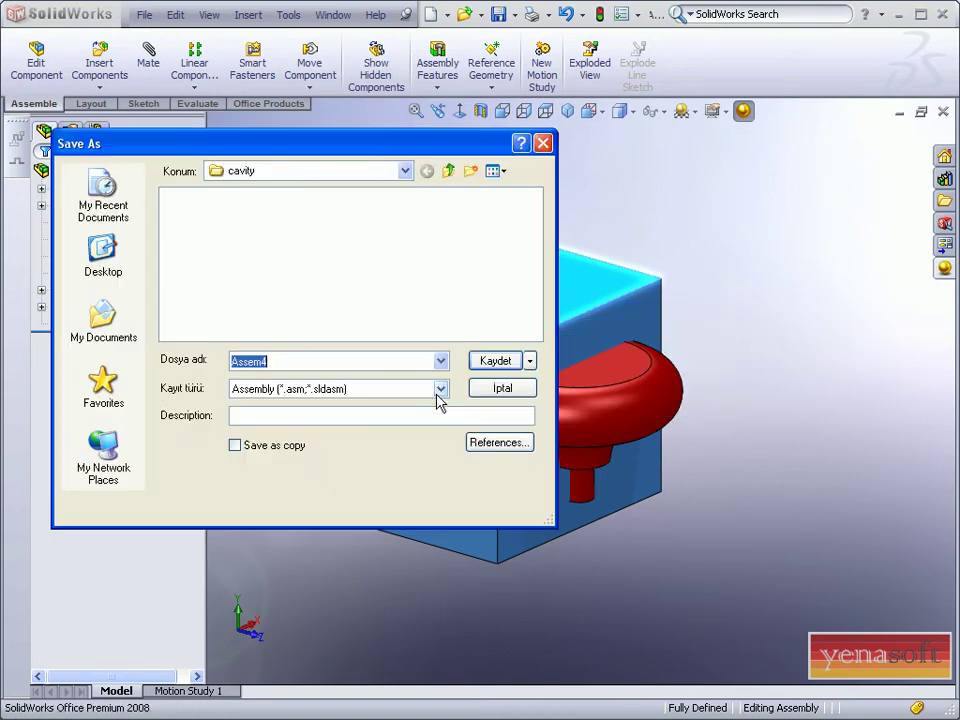
{"action": "type", "text": "c"}
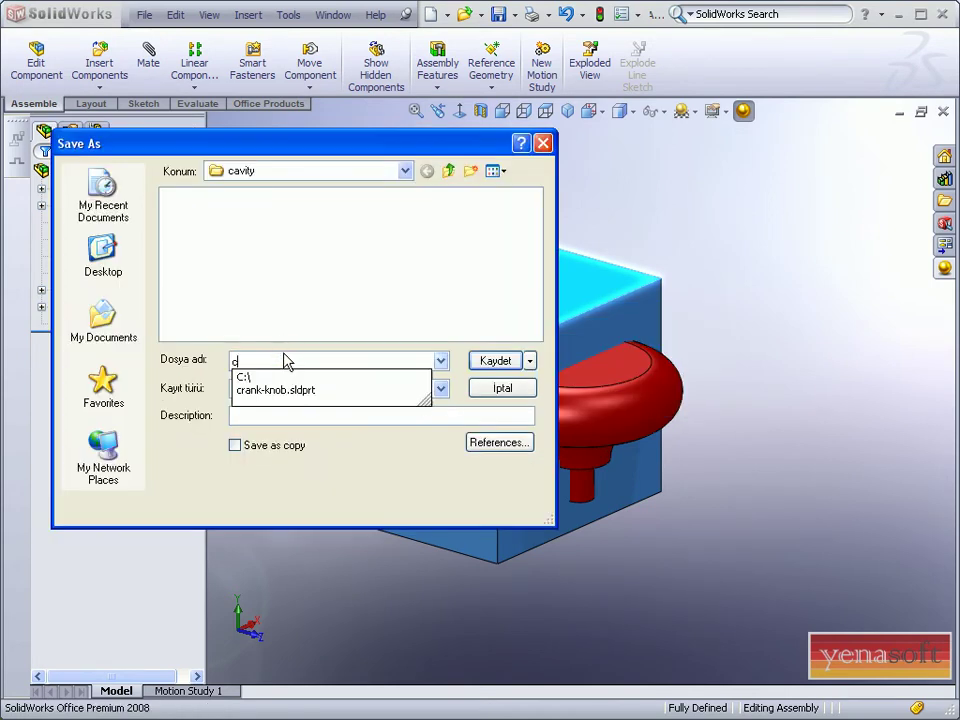
{"action": "type", "text": "avi"}
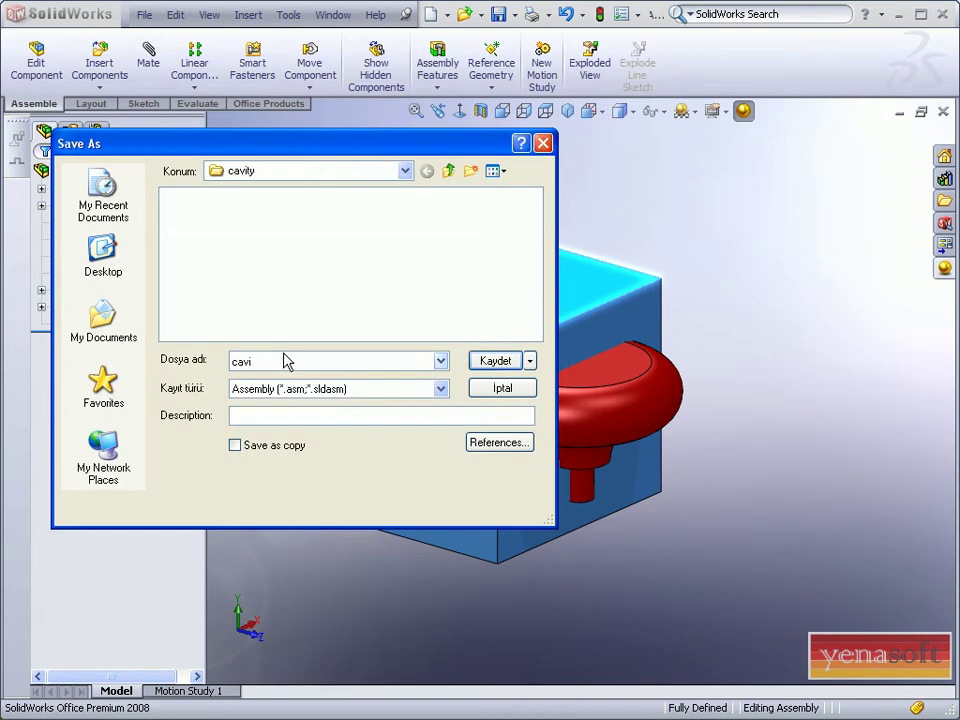
{"action": "type", "text": "ty"}
{"action": "key", "text": "Return"}
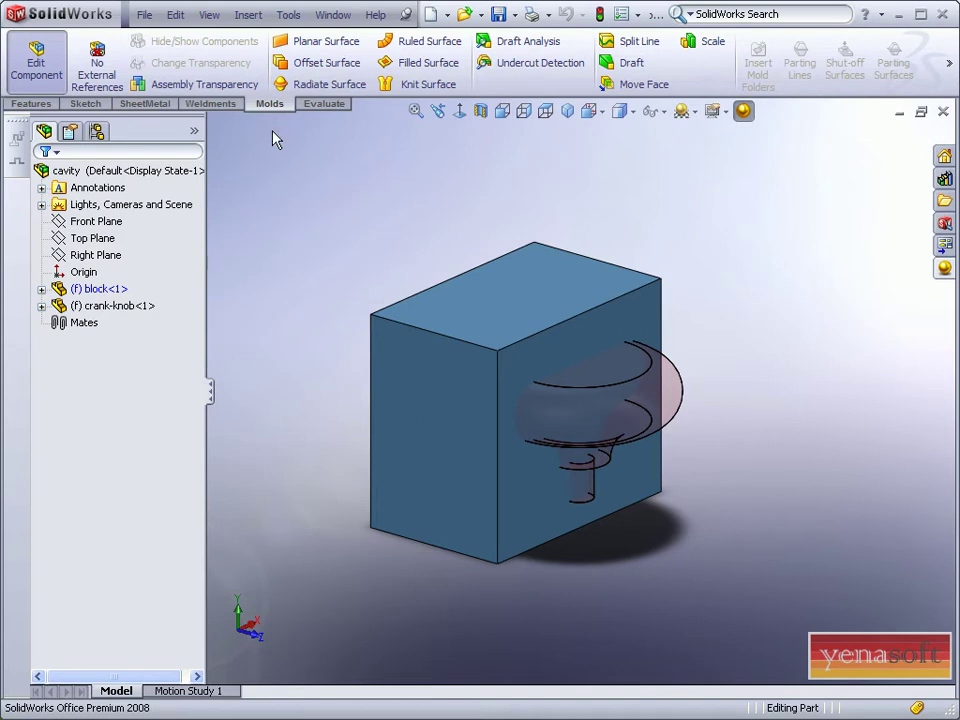
Step: Cut a cavity into the block from crank-knob<1>, scaled 2% about component origins
{"action": "left_click", "coordinate": [248, 14]}
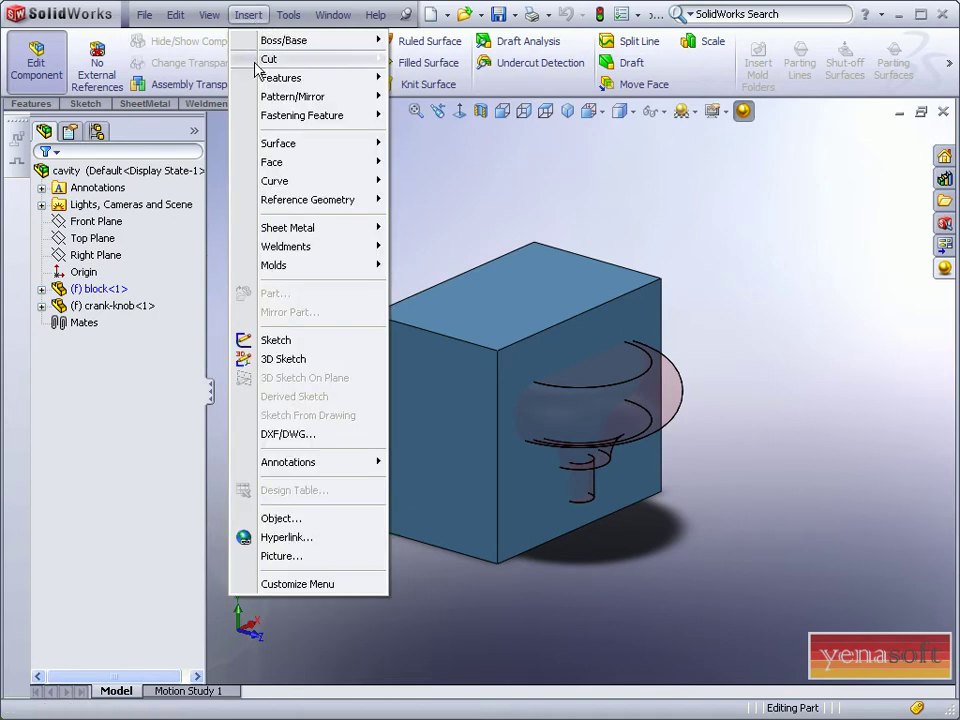
{"action": "mouse_move", "coordinate": [256, 84]}
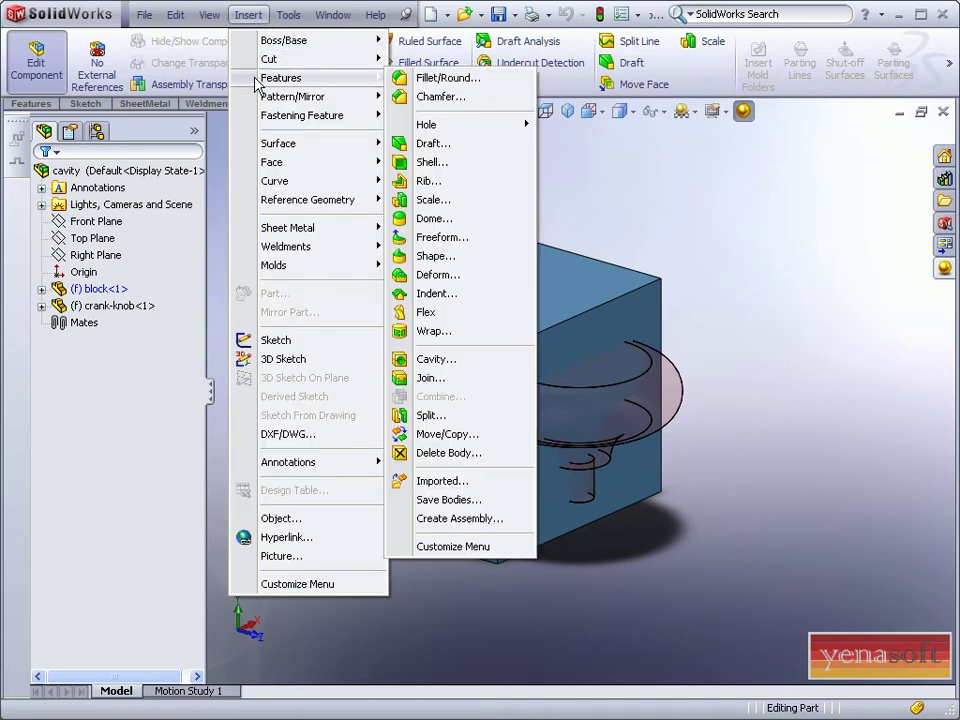
{"action": "left_click", "coordinate": [428, 362]}
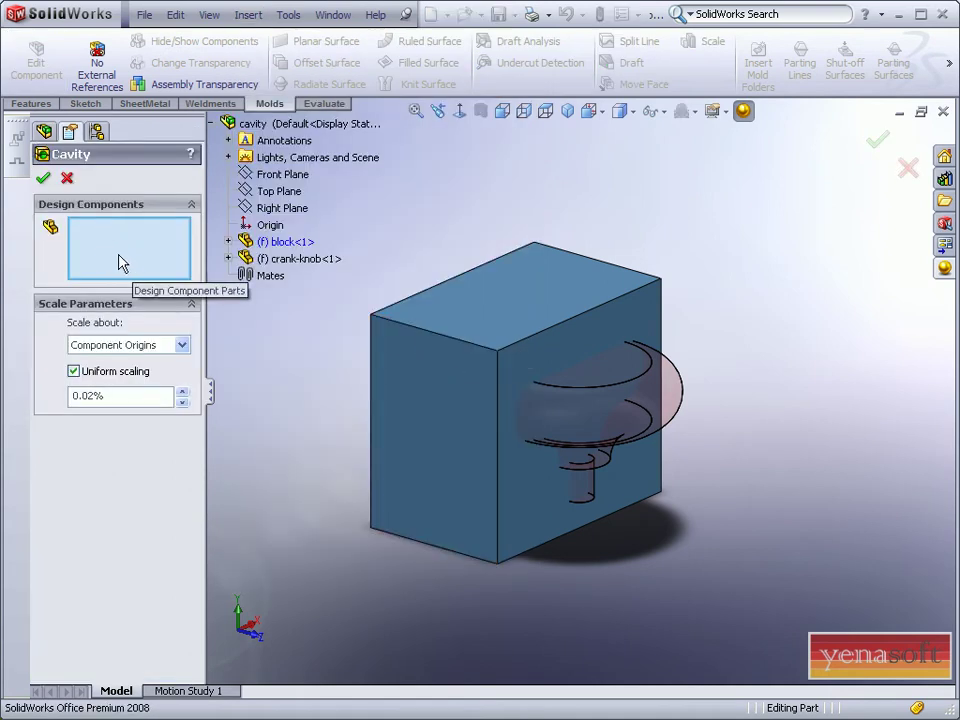
{"action": "left_click", "coordinate": [288, 259]}
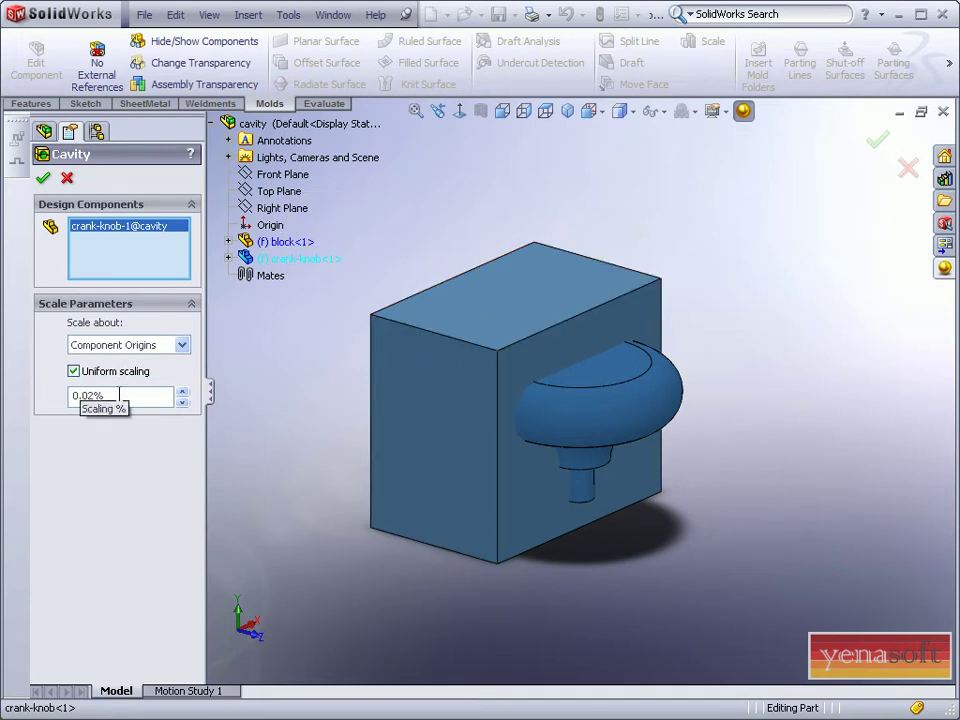
{"action": "left_click", "coordinate": [182, 345]}
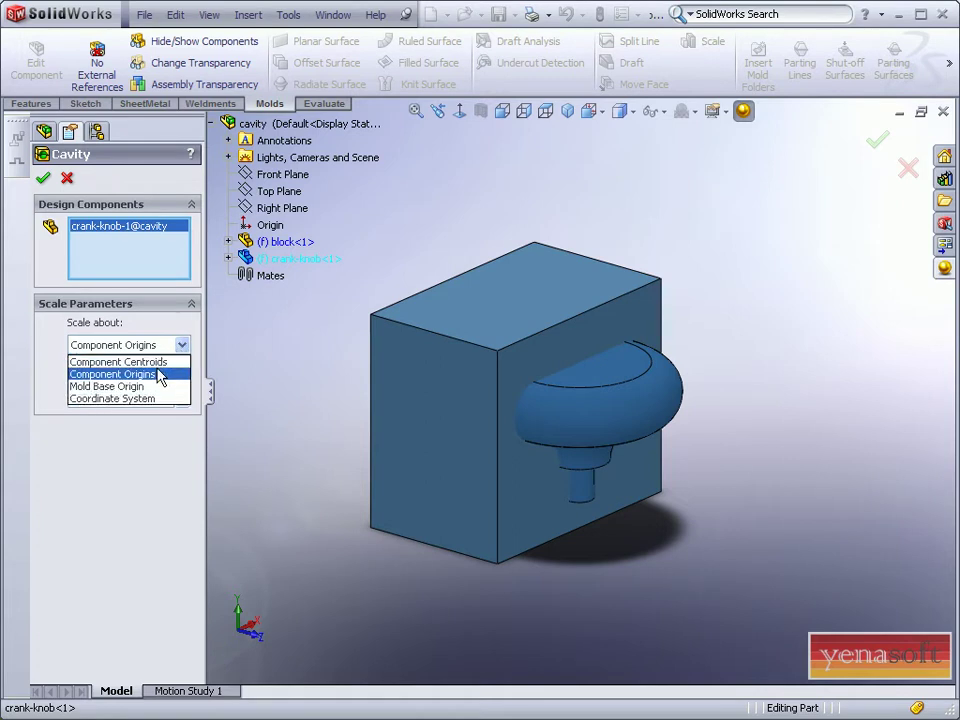
{"action": "left_click", "coordinate": [160, 374]}
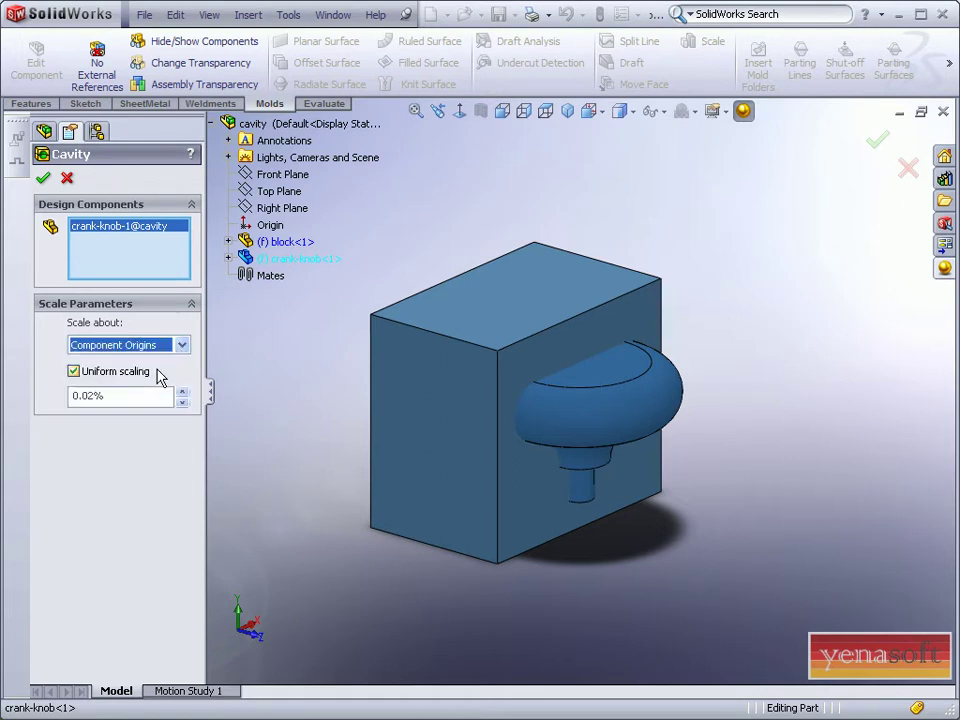
{"action": "left_click", "coordinate": [135, 400]}
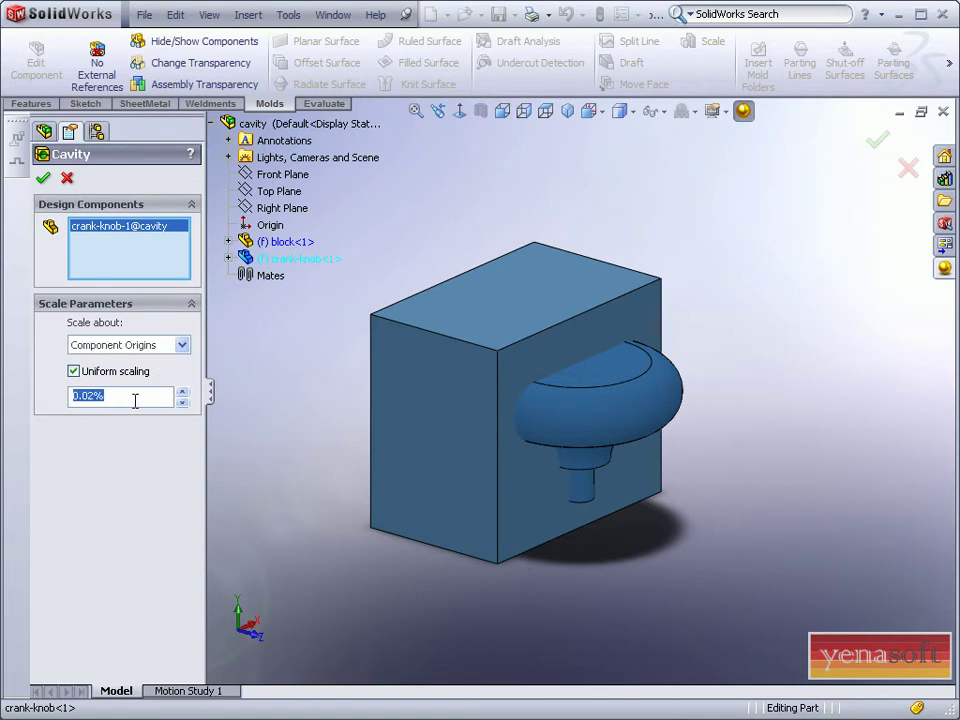
{"action": "type", "text": "2"}
{"action": "left_click", "coordinate": [42, 177]}
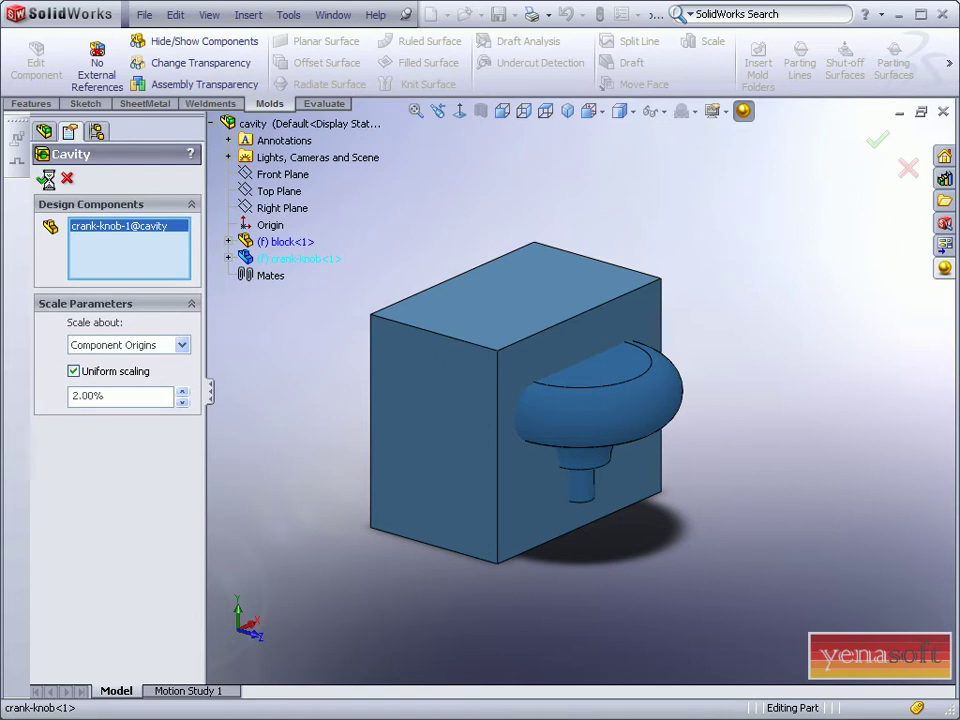
Step: Exit in-place editing of the block and return to Edit Assembly: cavity
{"action": "left_click", "coordinate": [270, 332]}
{"action": "left_click", "coordinate": [100, 171]}
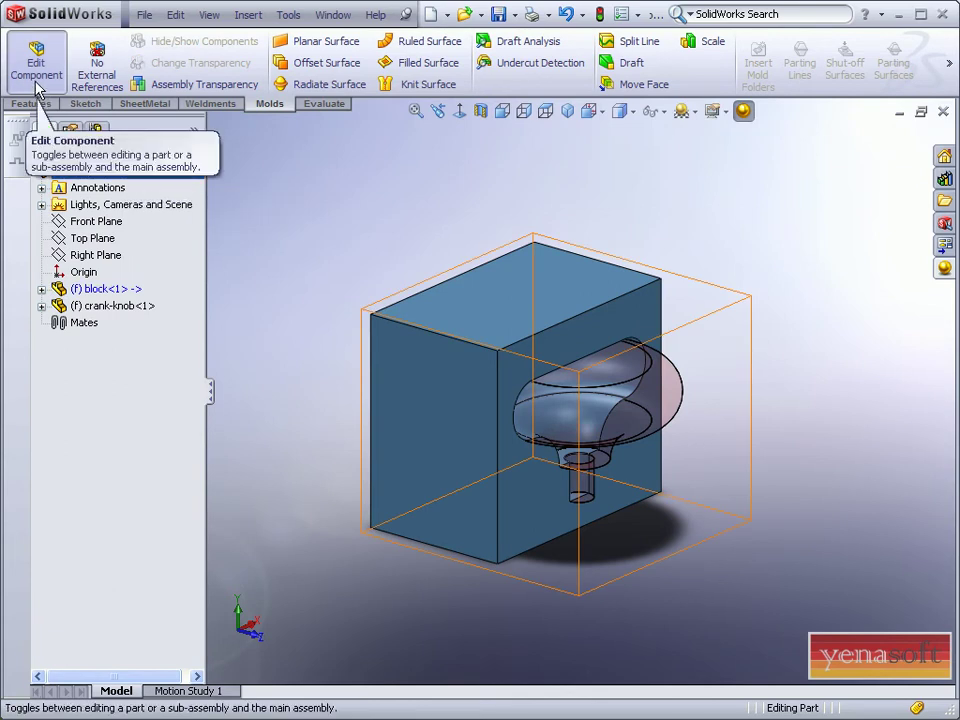
{"action": "left_click", "coordinate": [37, 86]}
{"action": "right_click", "coordinate": [251, 222]}
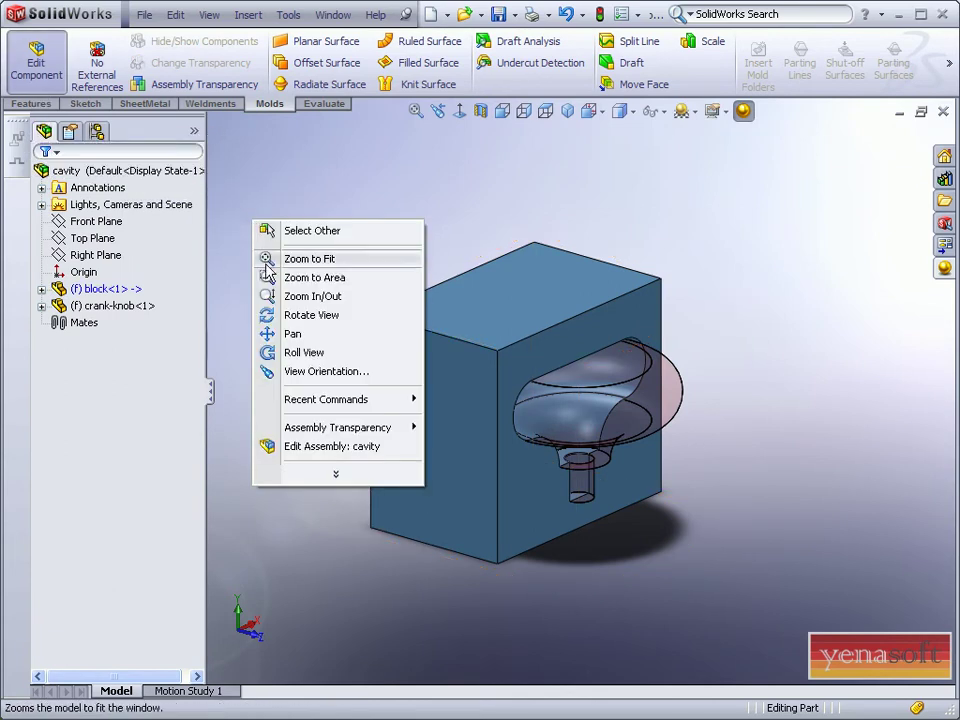
{"action": "left_click", "coordinate": [303, 449]}
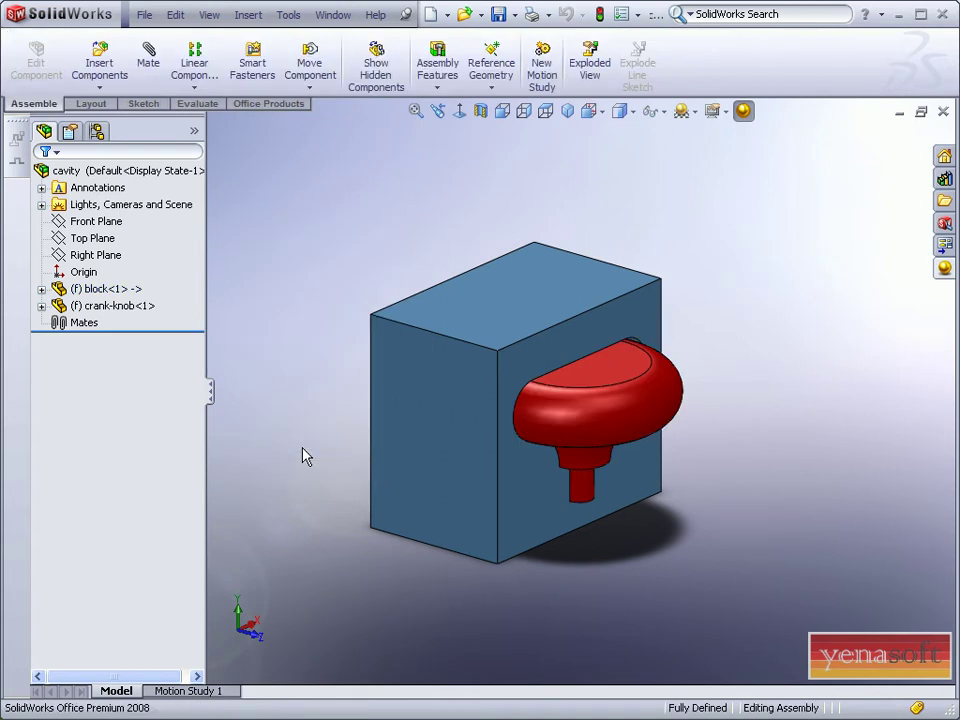
Step: Hide crank-knob<1> and orbit to inspect the knob-shaped cavity in the block
{"action": "scroll", "coordinate": [634, 379], "scroll_direction": "down", "scroll_amount": 3}
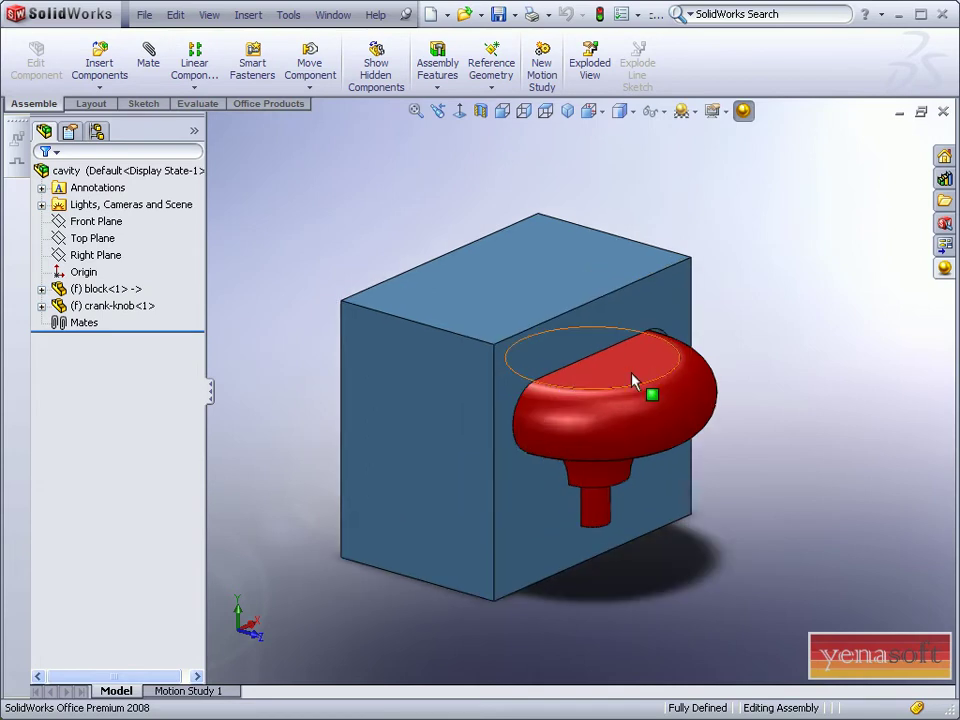
{"action": "middle_click_drag", "start_coordinate": [628, 457], "coordinate": [540, 398]}
{"action": "left_click", "coordinate": [82, 271]}
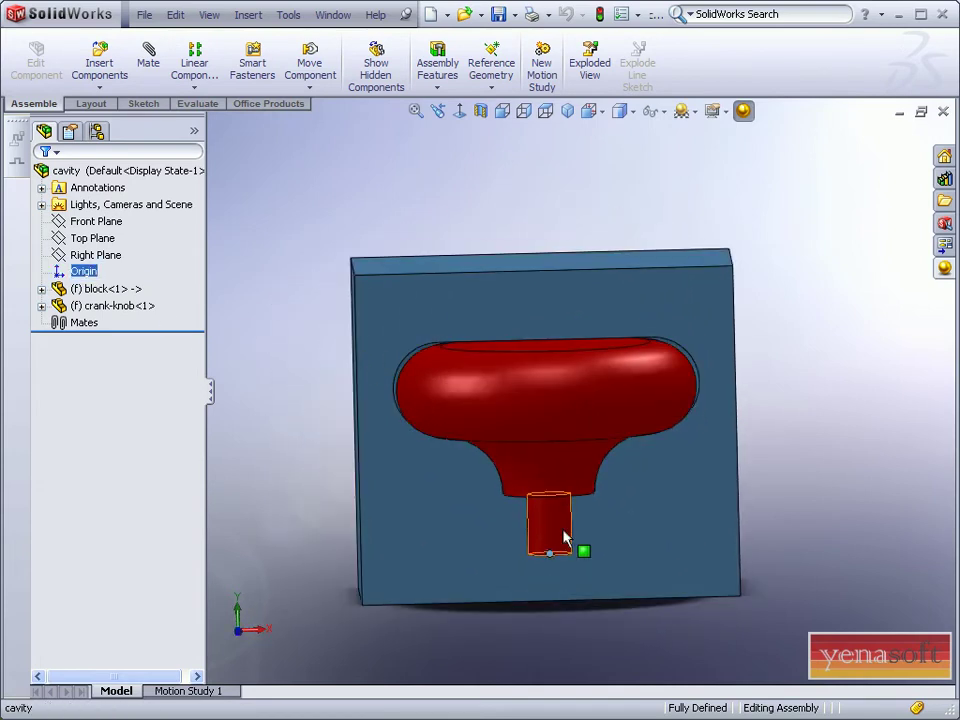
{"action": "scroll", "coordinate": [561, 543], "scroll_direction": "down", "scroll_amount": 3}
{"action": "scroll", "coordinate": [561, 543], "scroll_direction": "down", "scroll_amount": 4}
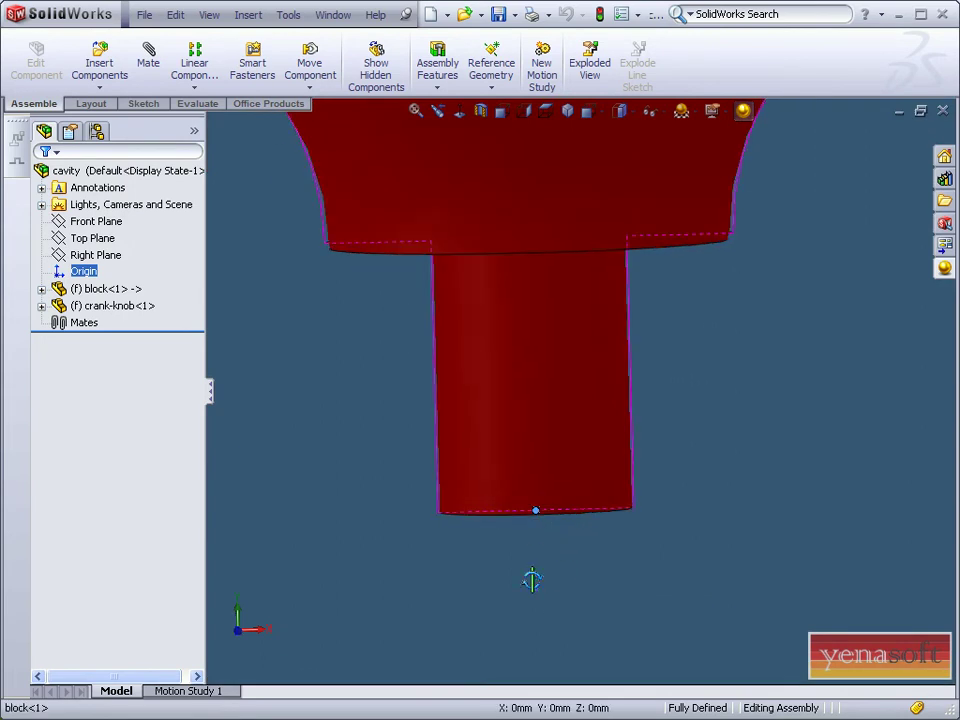
{"action": "scroll", "coordinate": [536, 579], "scroll_direction": "up", "scroll_amount": 5}
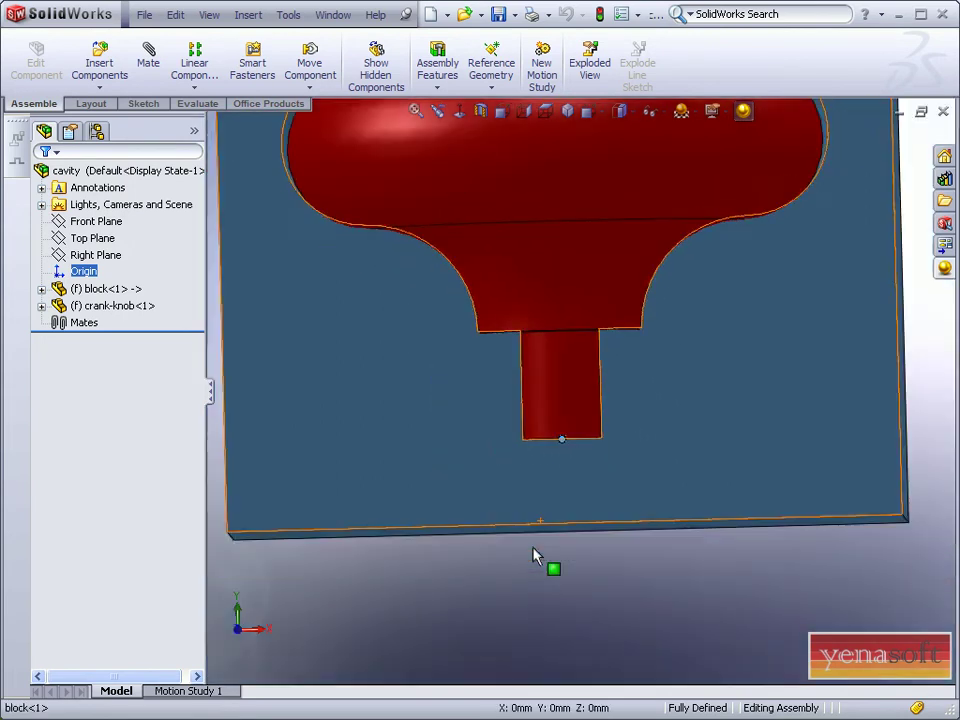
{"action": "scroll", "coordinate": [533, 367], "scroll_direction": "down", "scroll_amount": 1}
{"action": "scroll", "coordinate": [510, 294], "scroll_direction": "up", "scroll_amount": 4}
{"action": "scroll", "coordinate": [501, 259], "scroll_direction": "down", "scroll_amount": 6}
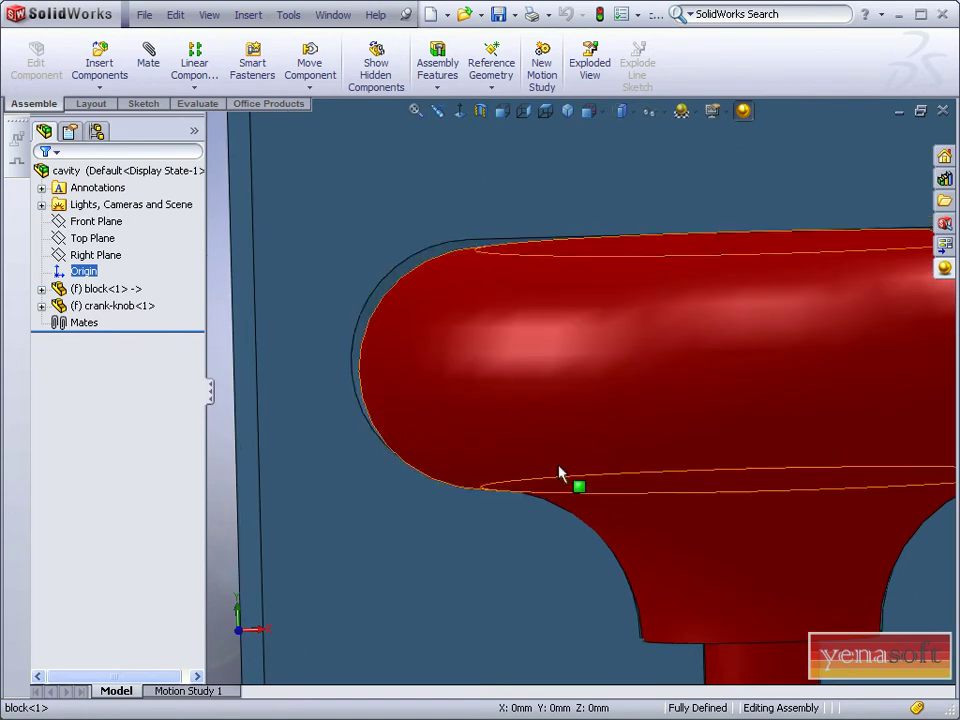
{"action": "scroll", "coordinate": [570, 490], "scroll_direction": "up", "scroll_amount": 6}
{"action": "middle_click_drag", "start_coordinate": [578, 503], "coordinate": [621, 529]}
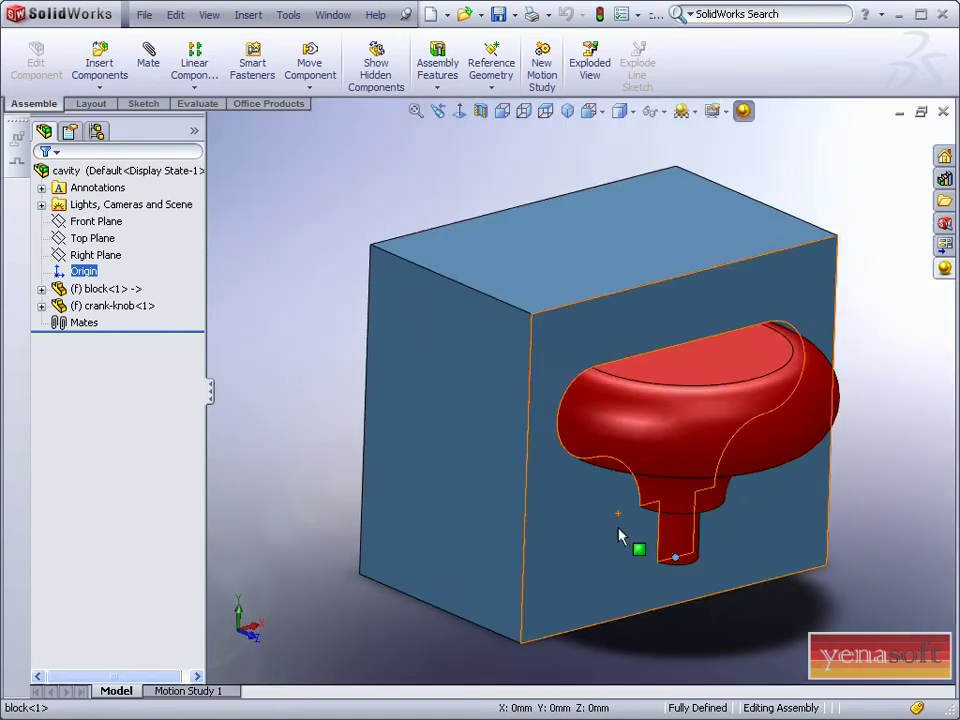
{"action": "left_click", "coordinate": [723, 462]}
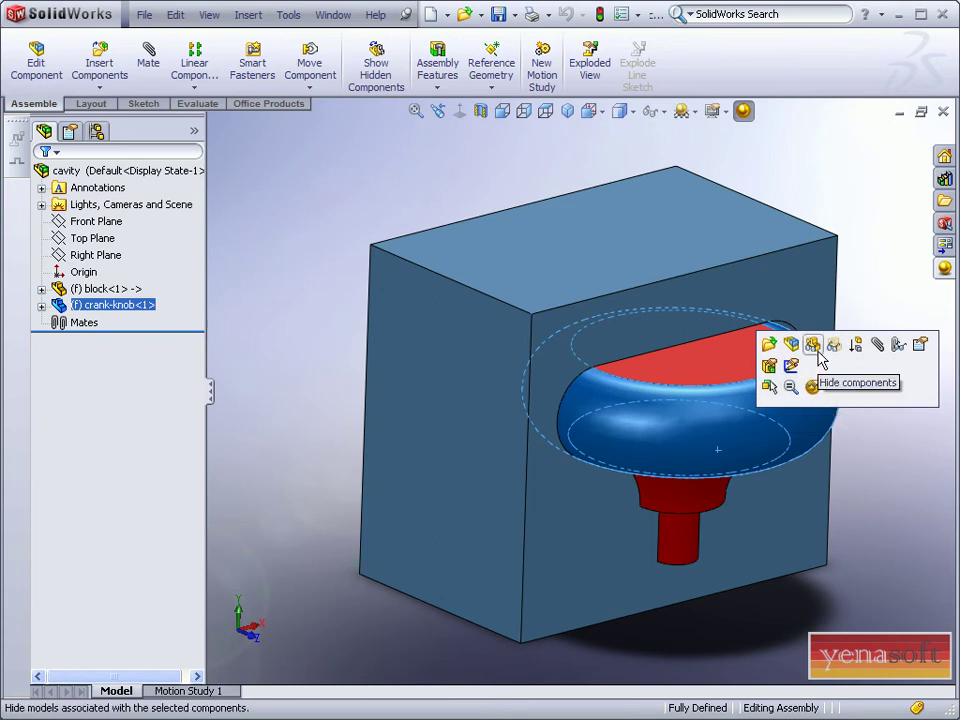
{"action": "left_click", "coordinate": [815, 348]}
{"action": "middle_click_drag", "start_coordinate": [648, 537], "coordinate": [628, 557]}
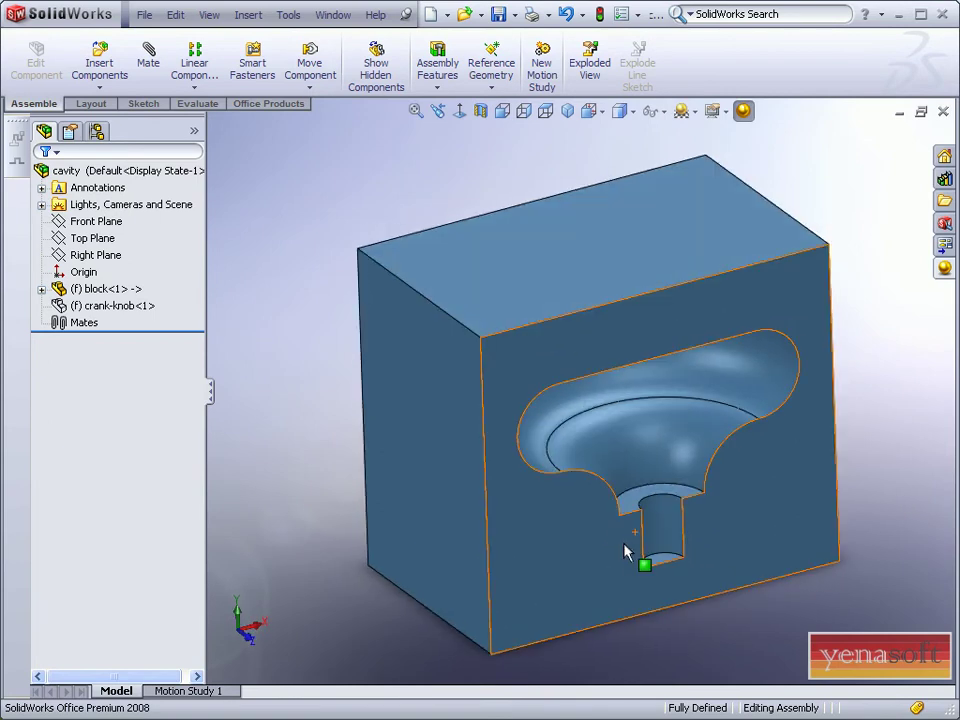
Step: Open the block part in its own window and inspect its Extrude1 and Cavity1 features
{"action": "left_click", "coordinate": [598, 281]}
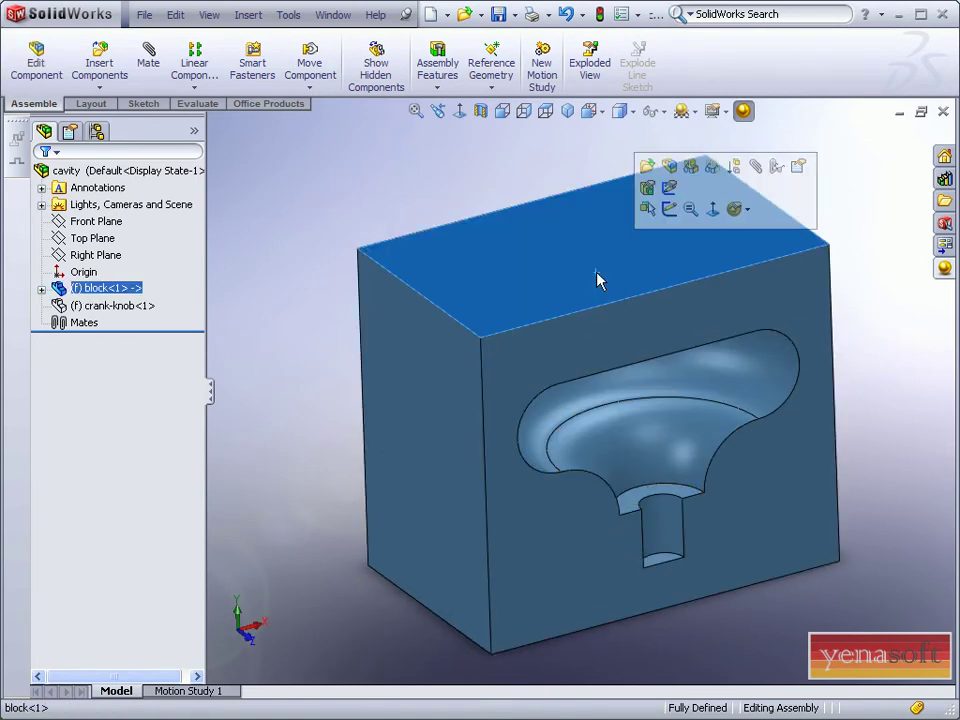
{"action": "left_click", "coordinate": [648, 170]}
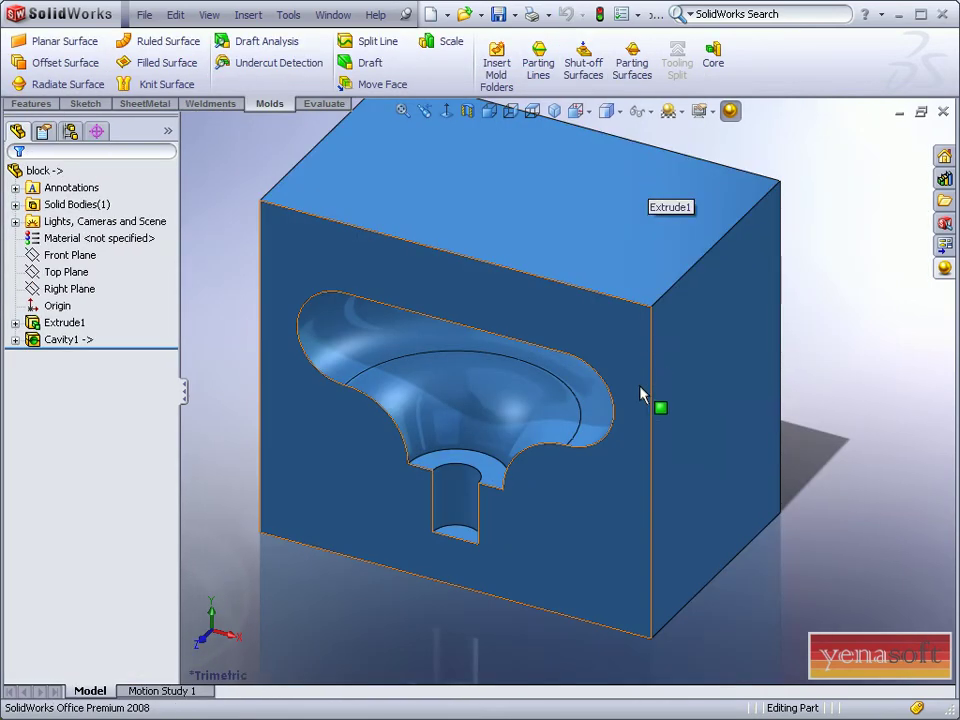
{"action": "middle_click_drag", "start_coordinate": [638, 407], "coordinate": [654, 373]}
{"action": "left_click", "coordinate": [44, 326]}
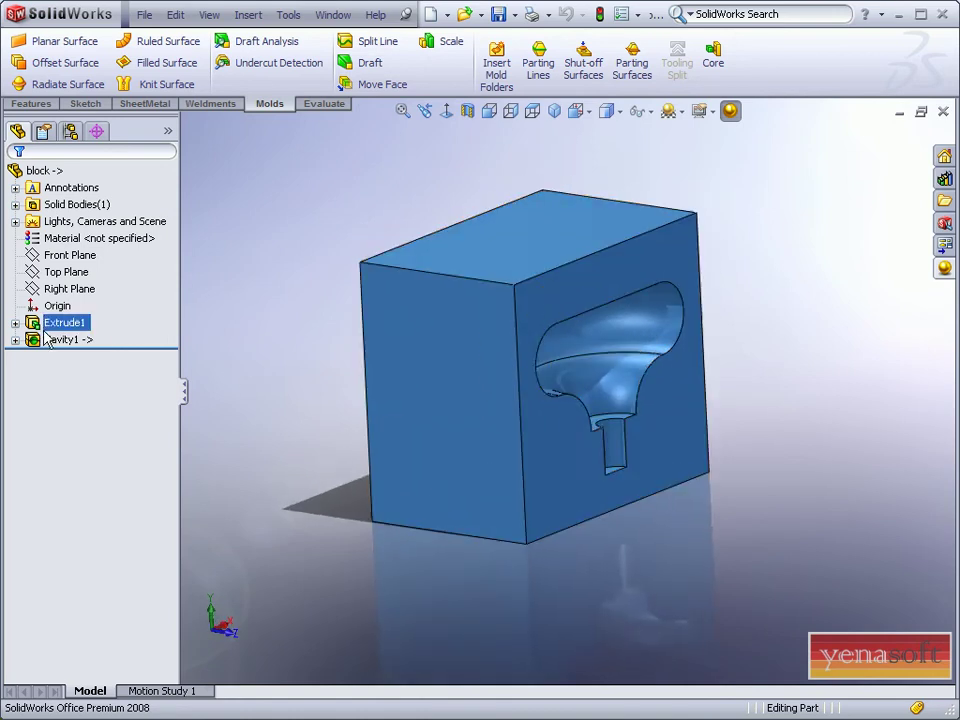
{"action": "left_click", "coordinate": [46, 341]}
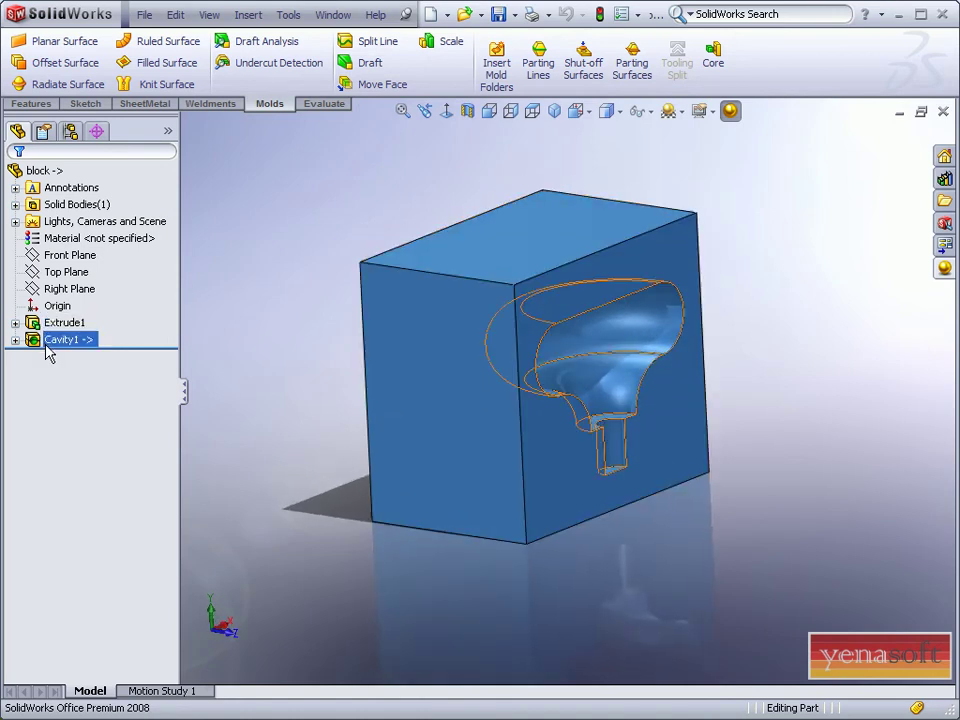
{"action": "left_click", "coordinate": [216, 371]}
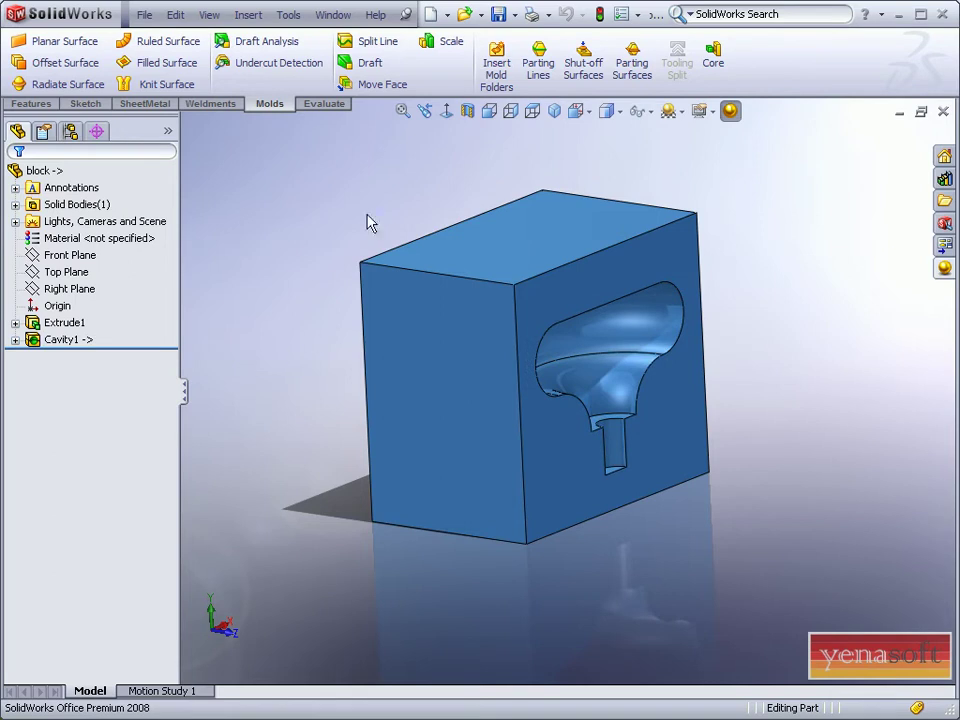
Step: Start a new assembly and load the Base part from the join folder for insertion
{"action": "left_click", "coordinate": [433, 20]}
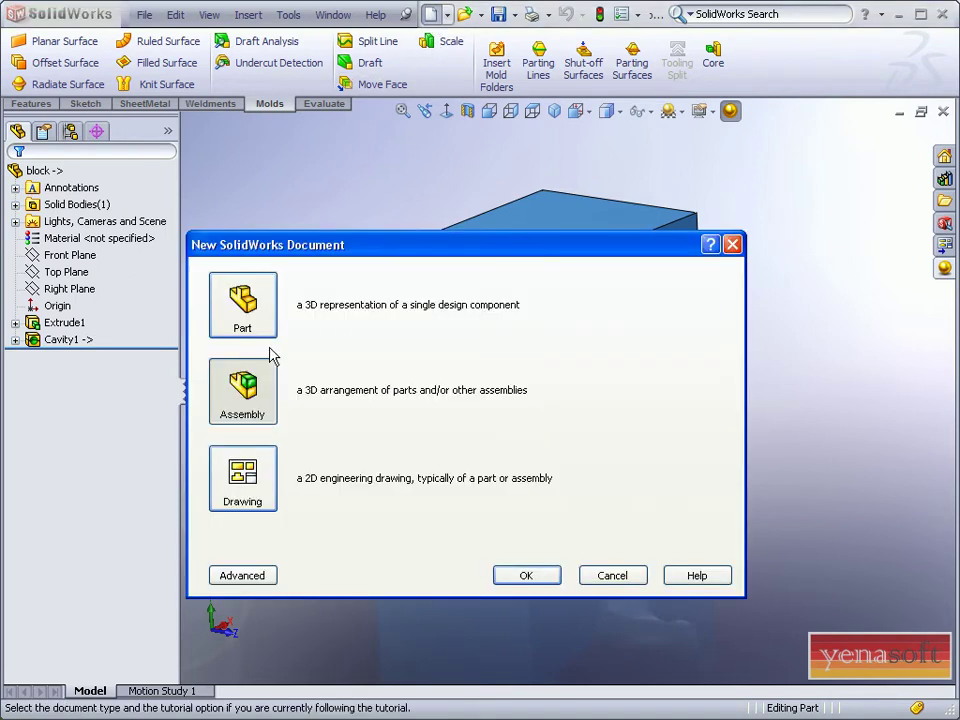
{"action": "double_click", "coordinate": [256, 390]}
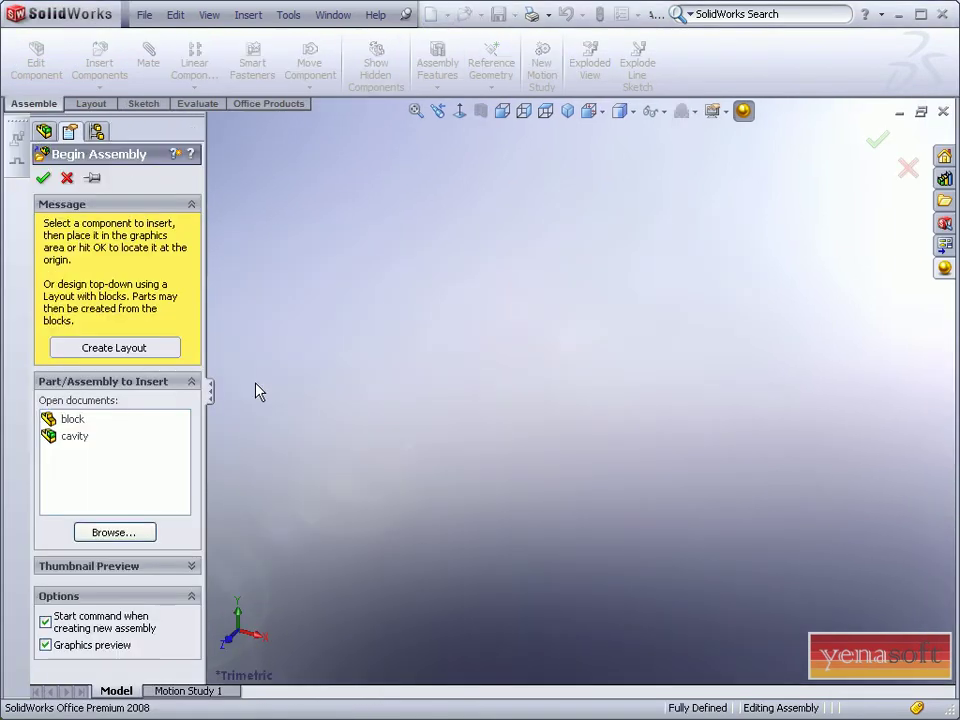
{"action": "left_click", "coordinate": [115, 532]}
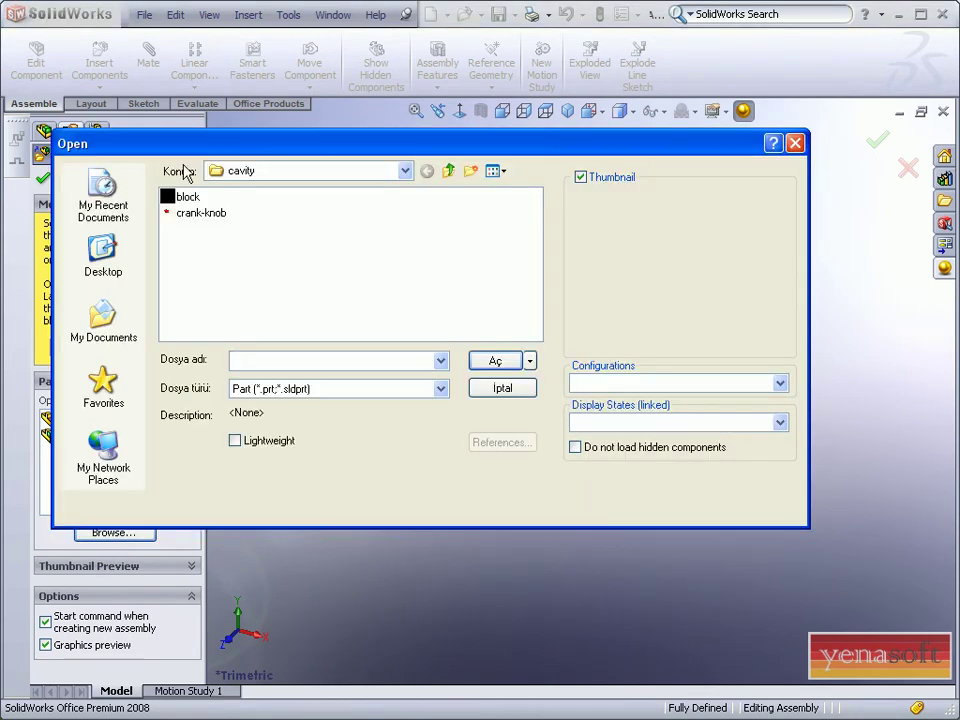
{"action": "left_click", "coordinate": [447, 171]}
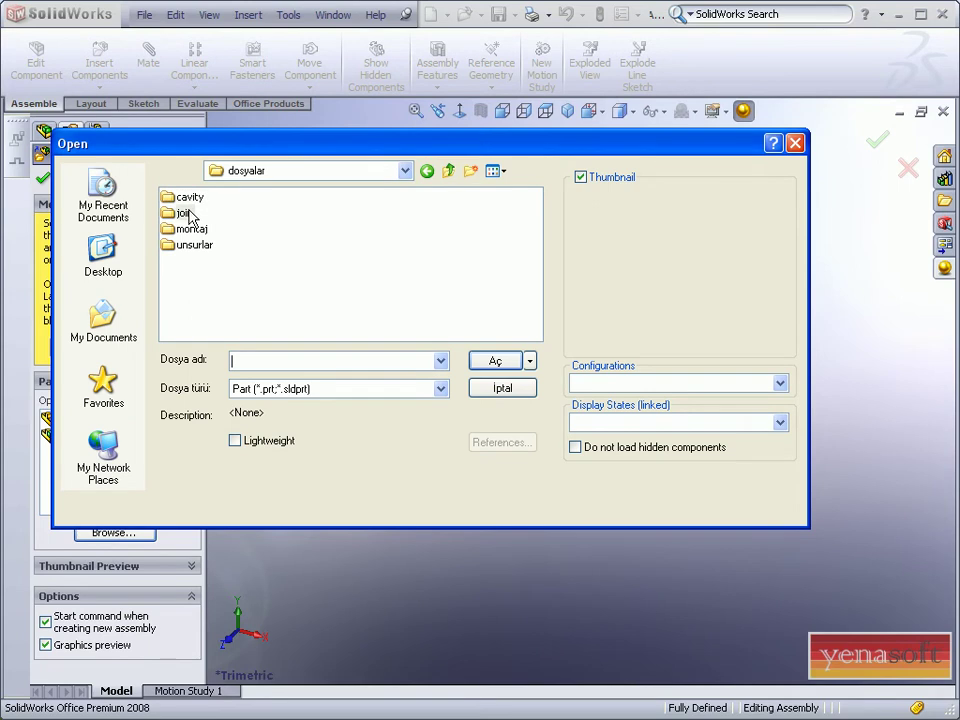
{"action": "double_click", "coordinate": [188, 212]}
{"action": "left_click", "coordinate": [187, 199]}
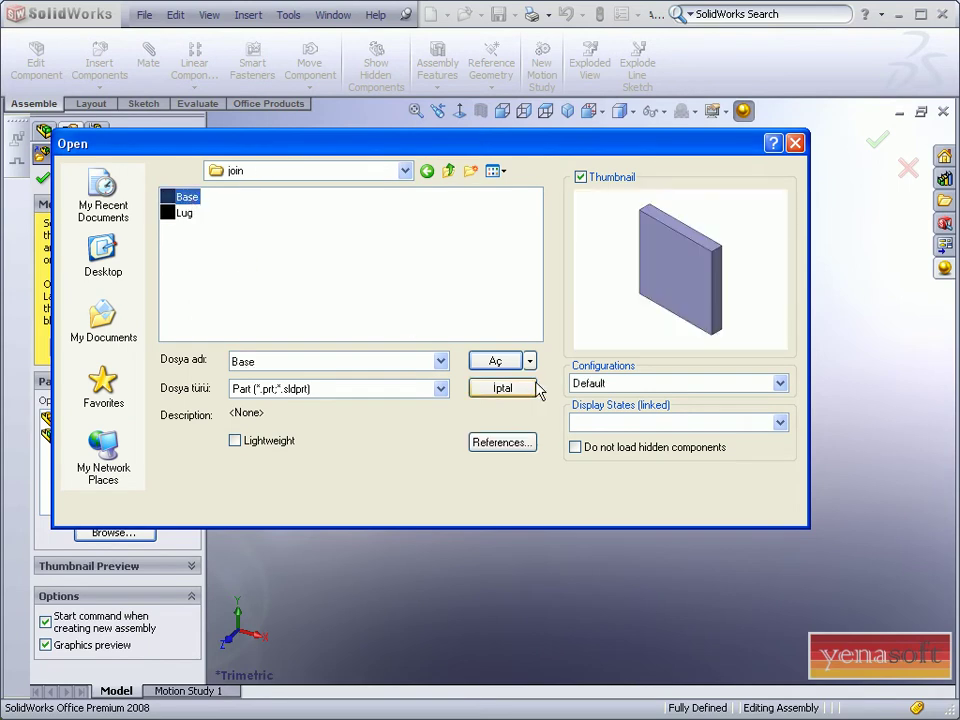
{"action": "left_click", "coordinate": [505, 362]}
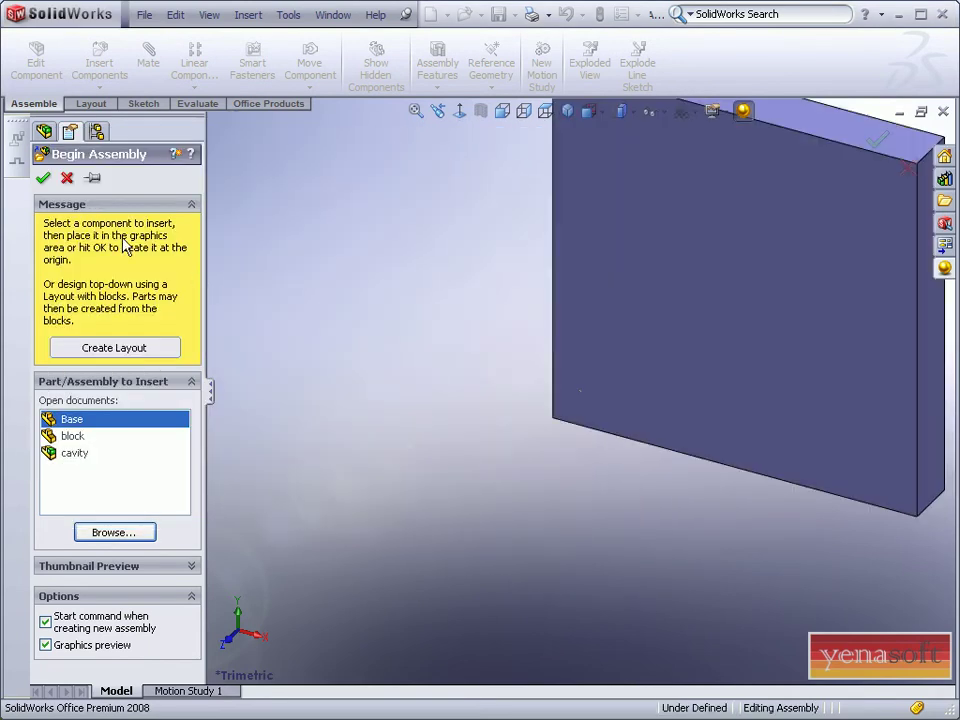
Step: Fix Base<1> at the origin and place Lug<1> to its left
{"action": "left_click", "coordinate": [44, 179]}
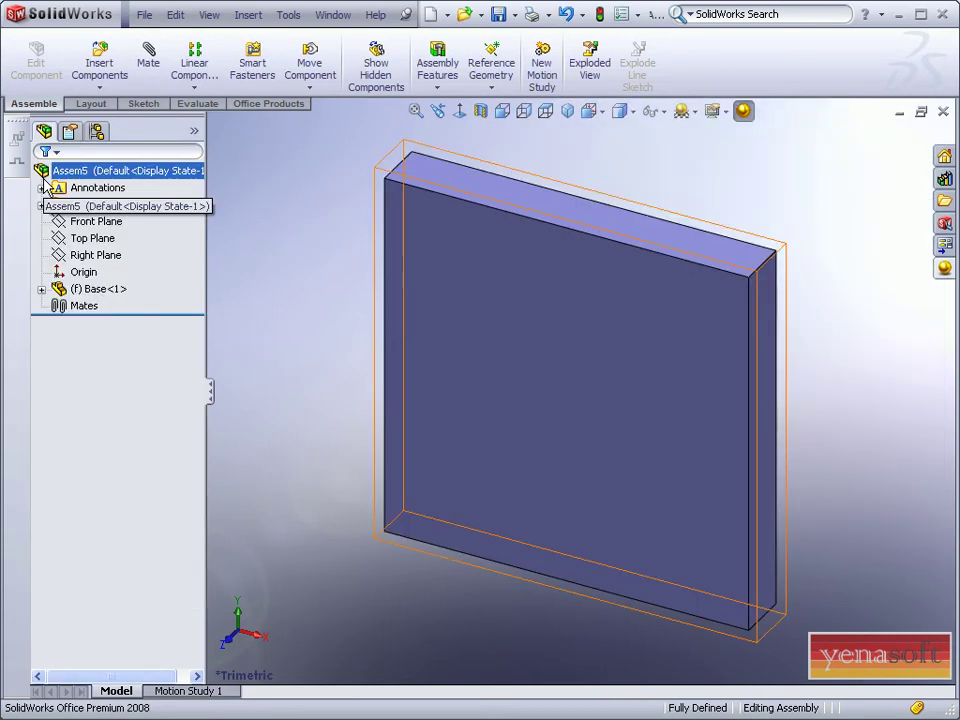
{"action": "left_click", "coordinate": [100, 68]}
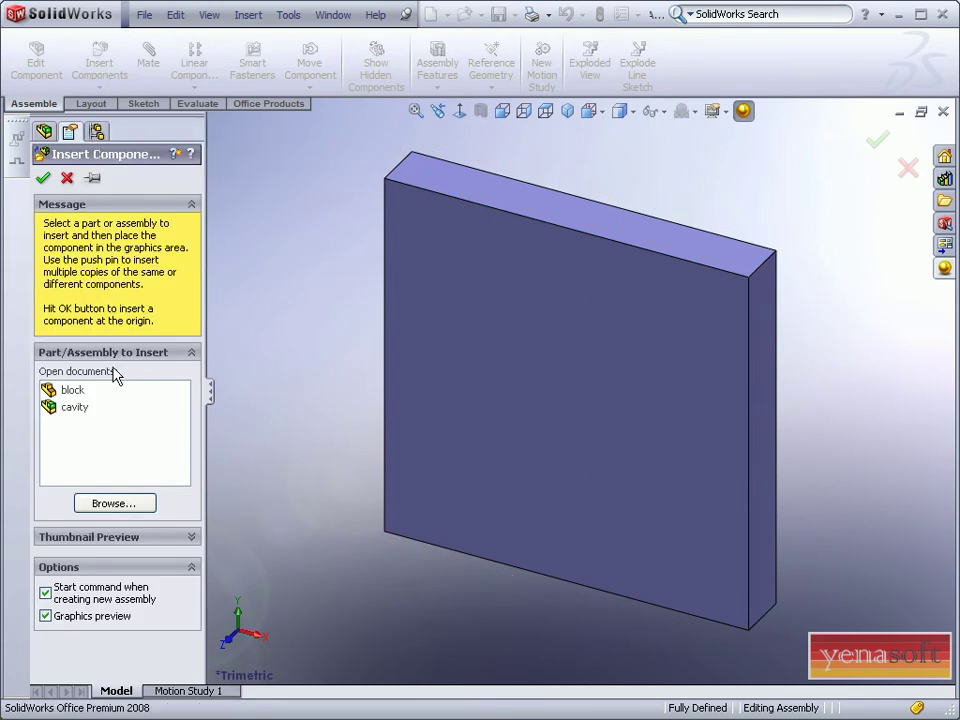
{"action": "left_click", "coordinate": [122, 504]}
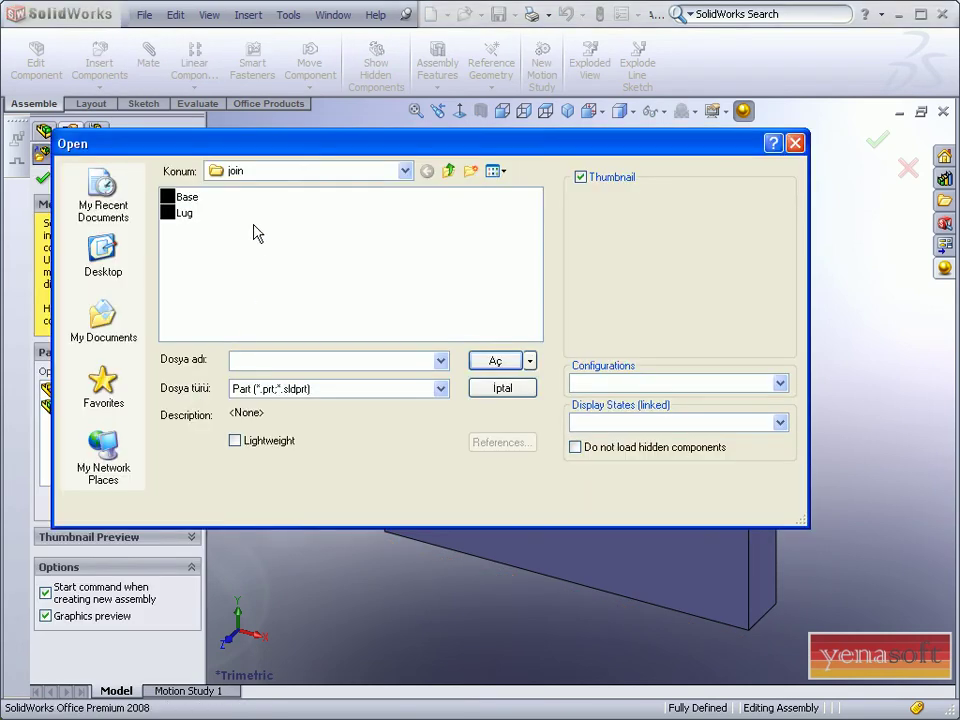
{"action": "left_click", "coordinate": [180, 213]}
{"action": "left_click", "coordinate": [497, 361]}
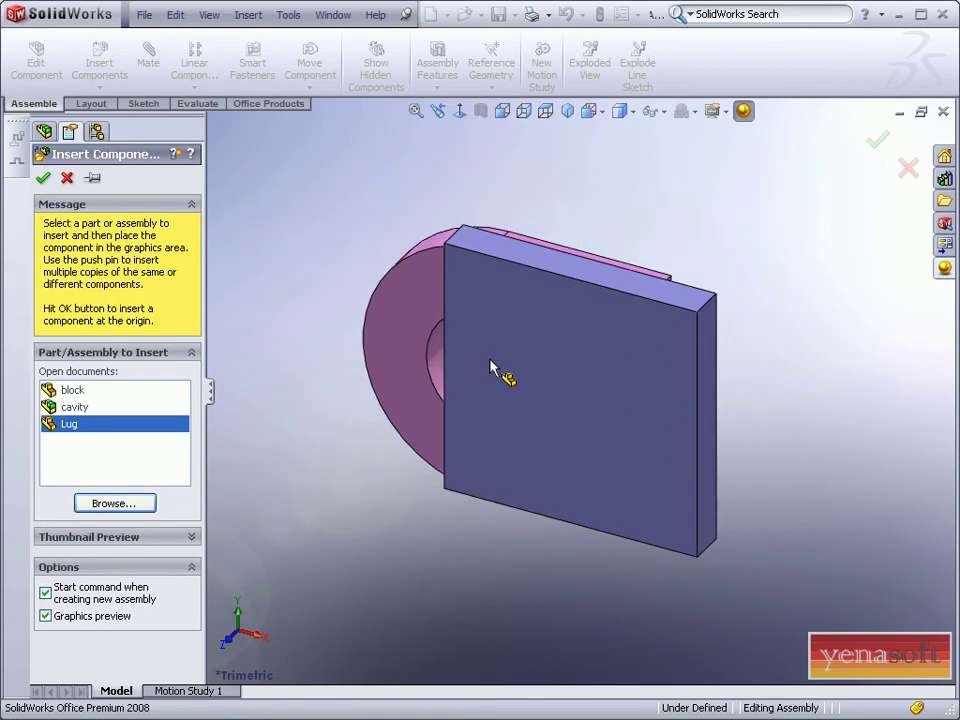
{"action": "left_click", "coordinate": [323, 390]}
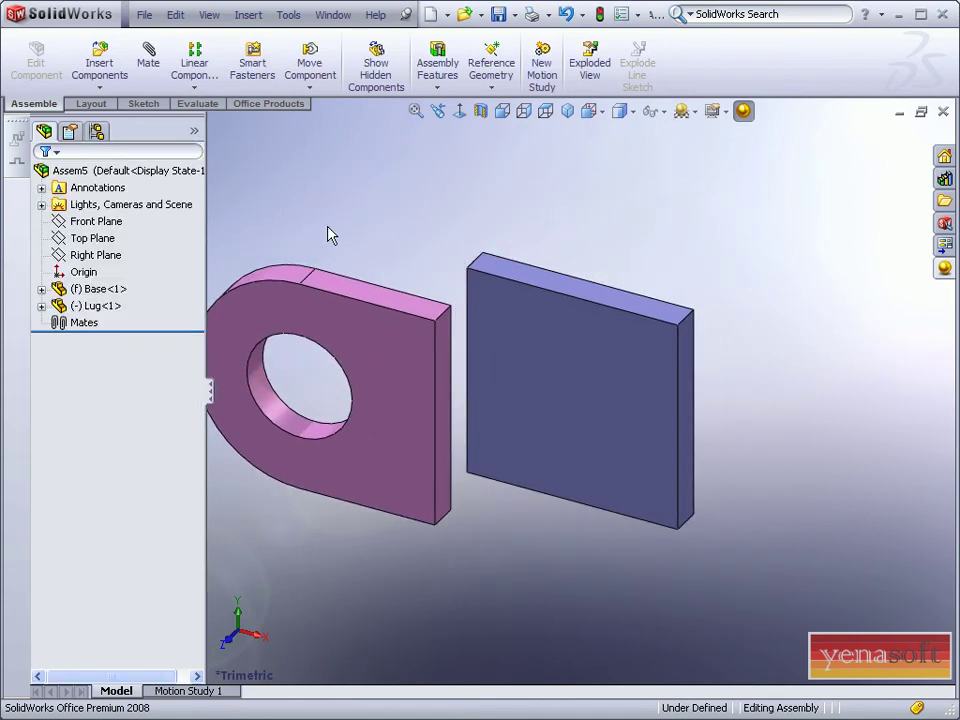
Step: Mate the lug's side face coincident with the base plate and its top face flush with the plate's top
{"action": "scroll", "coordinate": [401, 315], "scroll_direction": "up", "scroll_amount": 3}
{"action": "scroll", "coordinate": [544, 358], "scroll_direction": "down", "scroll_amount": 4}
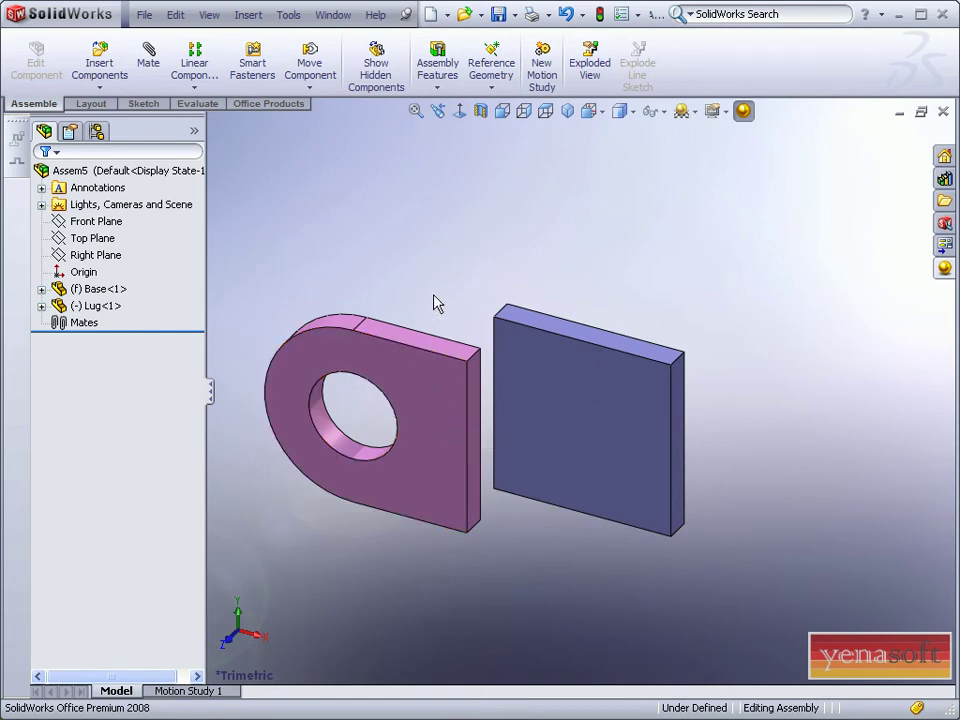
{"action": "scroll", "coordinate": [465, 308], "scroll_direction": "down", "scroll_amount": 2}
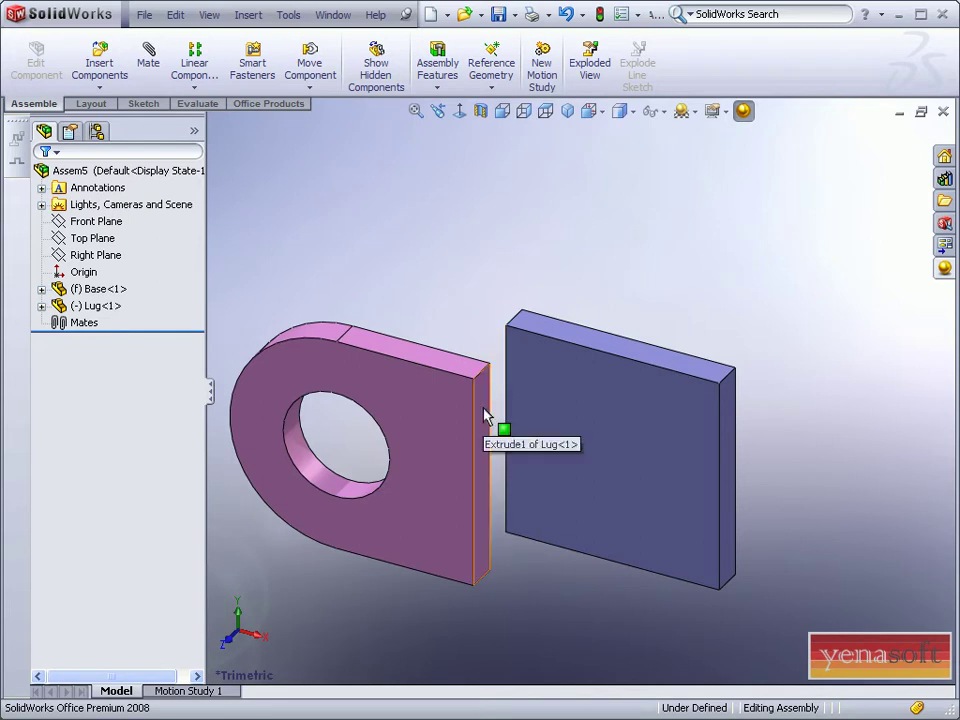
{"action": "left_click_drag", "start_coordinate": [480, 418], "coordinate": [531, 388]}
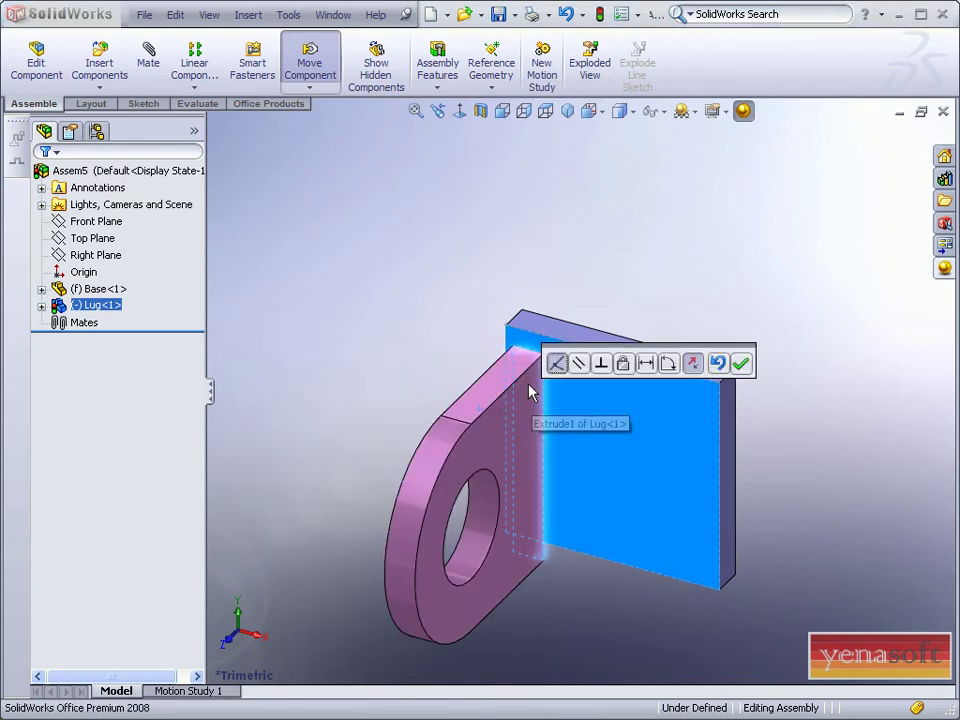
{"action": "left_click", "coordinate": [739, 365]}
{"action": "left_click_drag", "start_coordinate": [512, 360], "coordinate": [533, 331]}
{"action": "left_click", "coordinate": [533, 330]}
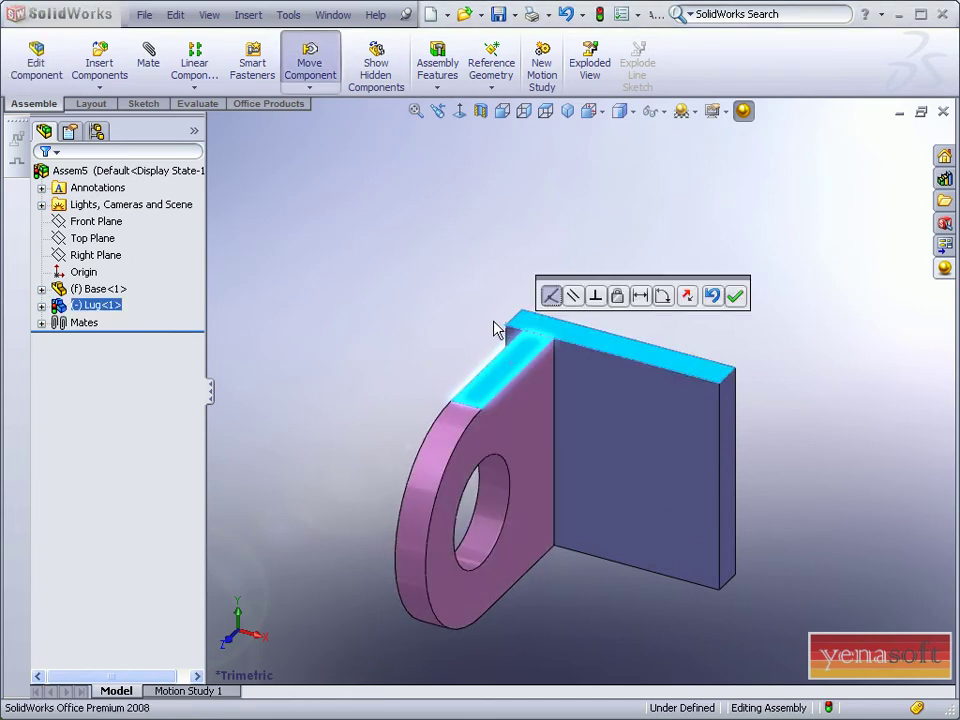
{"action": "left_click", "coordinate": [738, 298]}
Step: Mate the lug's front face to the base so the assembly is Fully Defined
{"action": "middle_click_drag", "start_coordinate": [484, 487], "coordinate": [568, 497]}
{"action": "left_click", "coordinate": [478, 432]}
{"action": "left_click_drag", "start_coordinate": [478, 432], "coordinate": [430, 364]}
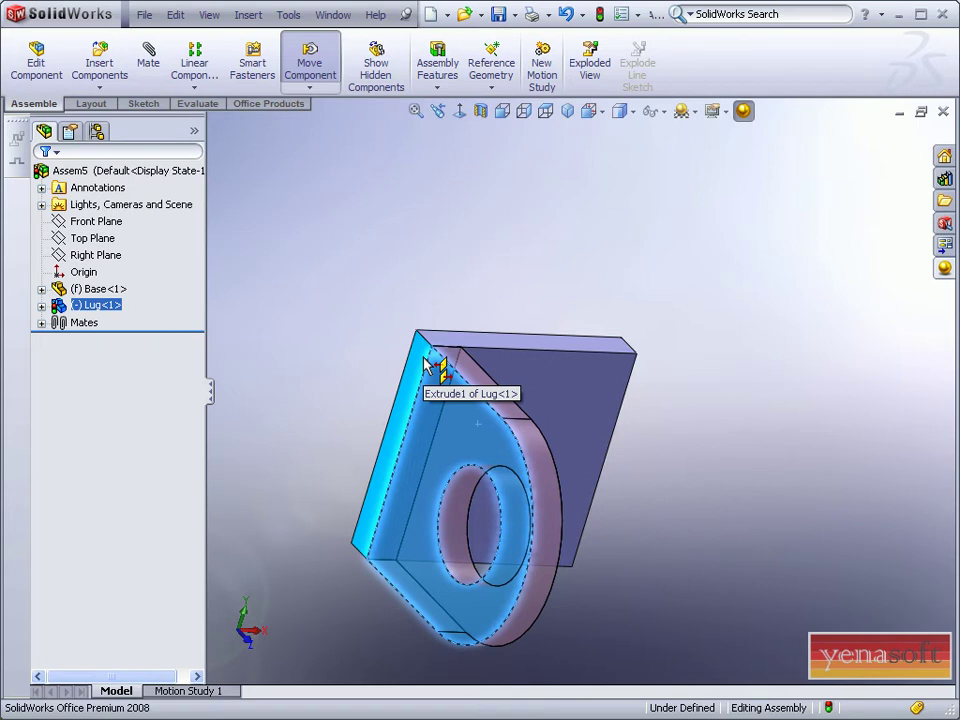
{"action": "left_click", "coordinate": [428, 366]}
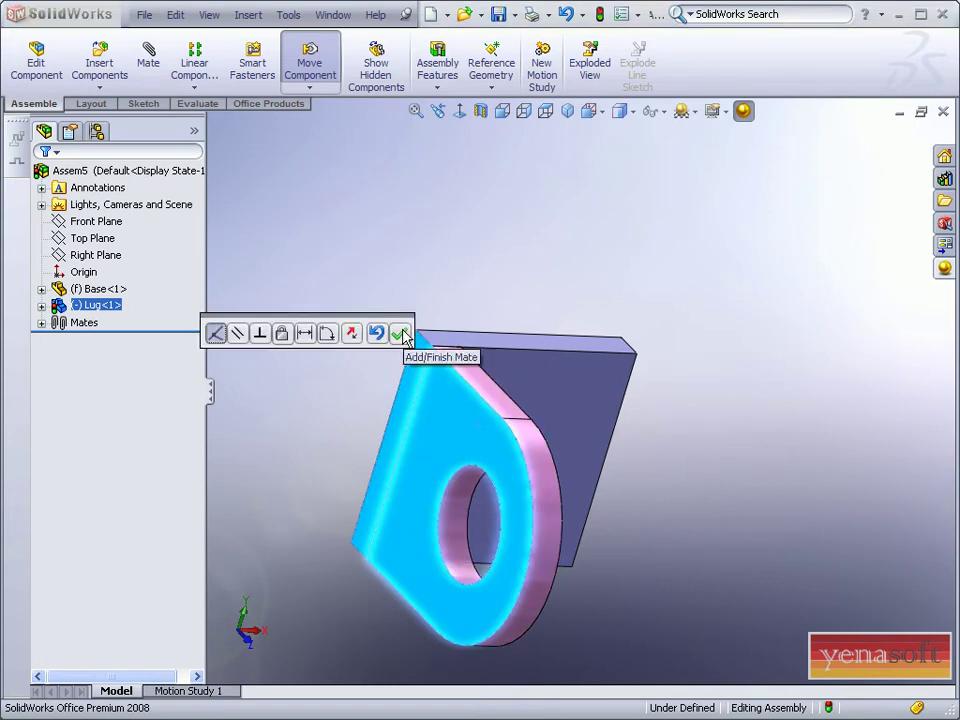
{"action": "left_click", "coordinate": [400, 334]}
{"action": "middle_click_drag", "start_coordinate": [403, 328], "coordinate": [368, 471]}
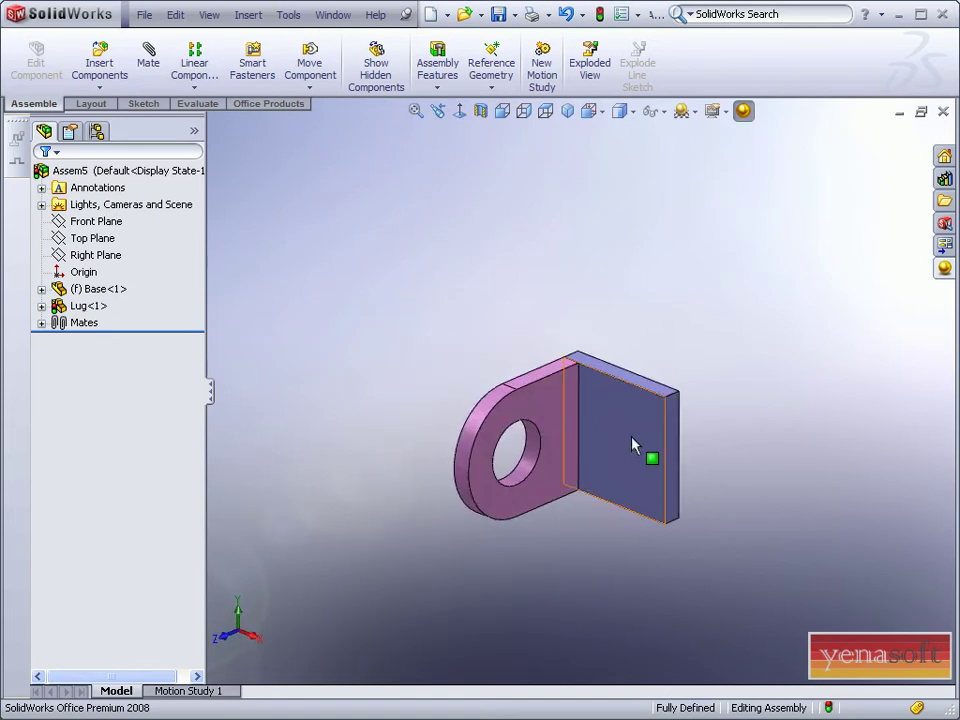
{"action": "scroll", "coordinate": [645, 450], "scroll_direction": "up", "scroll_amount": 3}
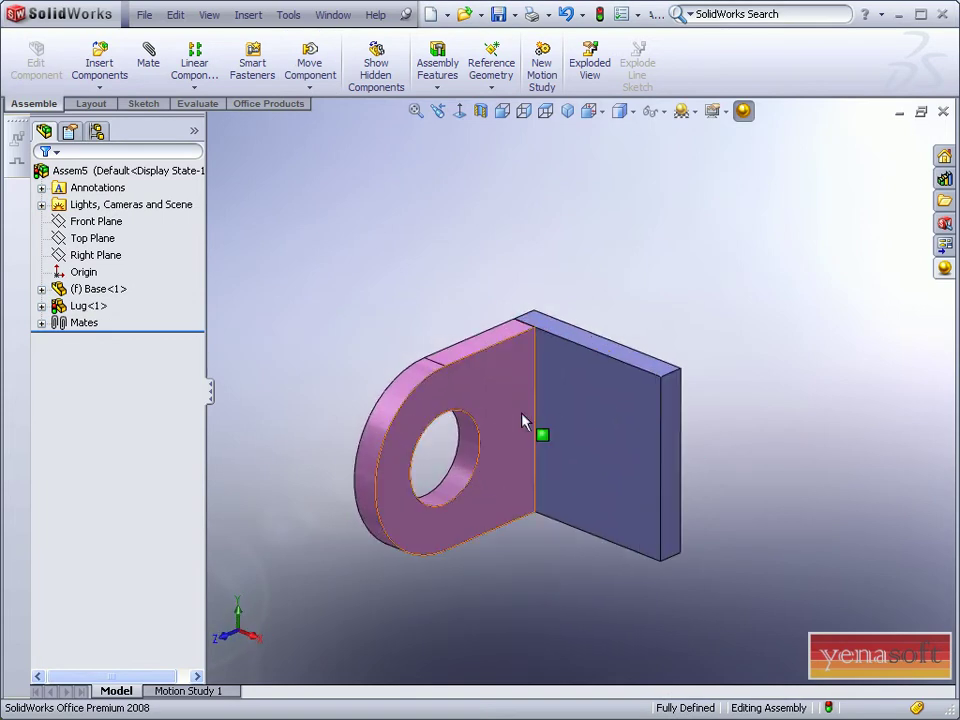
Step: Linear-pattern Lug<1> along the base's top edge with 60 mm spacing, adding a second lug
{"action": "left_click", "coordinate": [184, 83]}
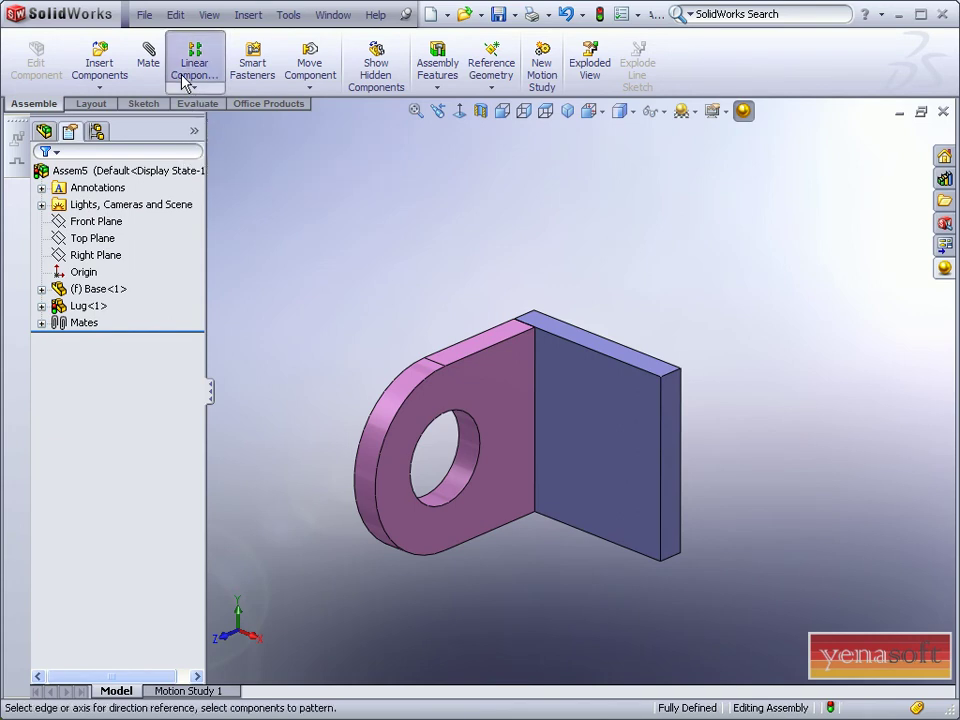
{"action": "left_click", "coordinate": [561, 342]}
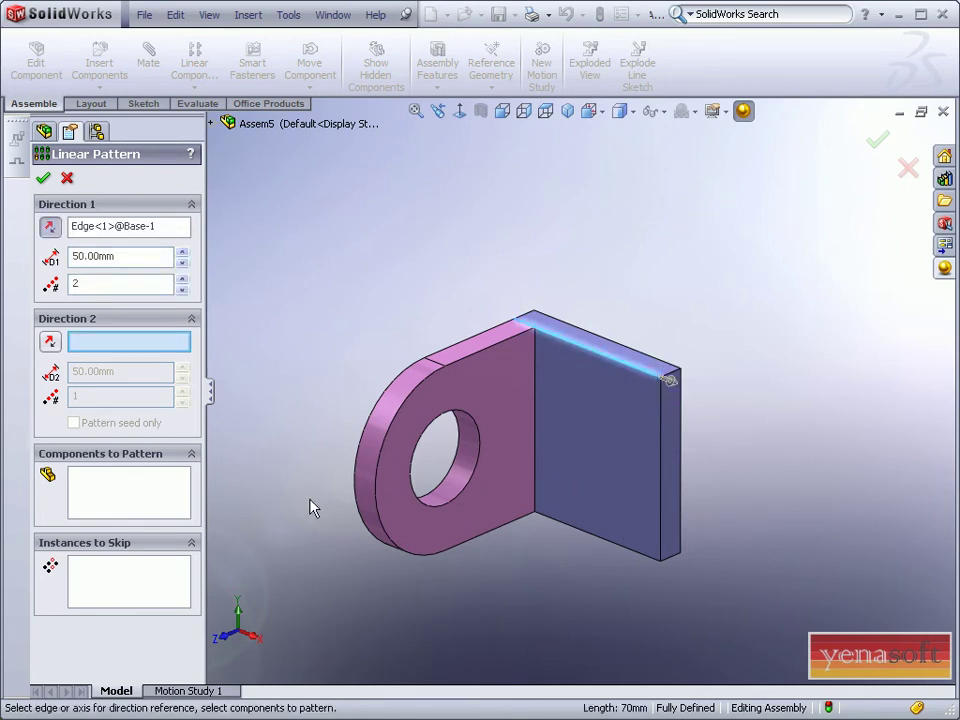
{"action": "left_click", "coordinate": [146, 504]}
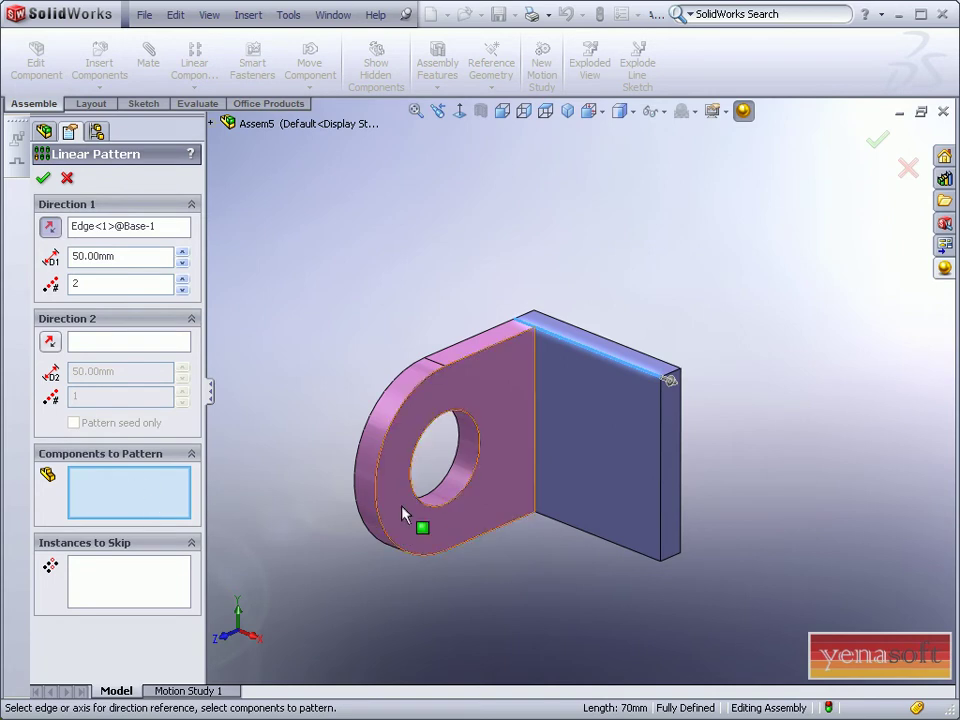
{"action": "left_click", "coordinate": [457, 398]}
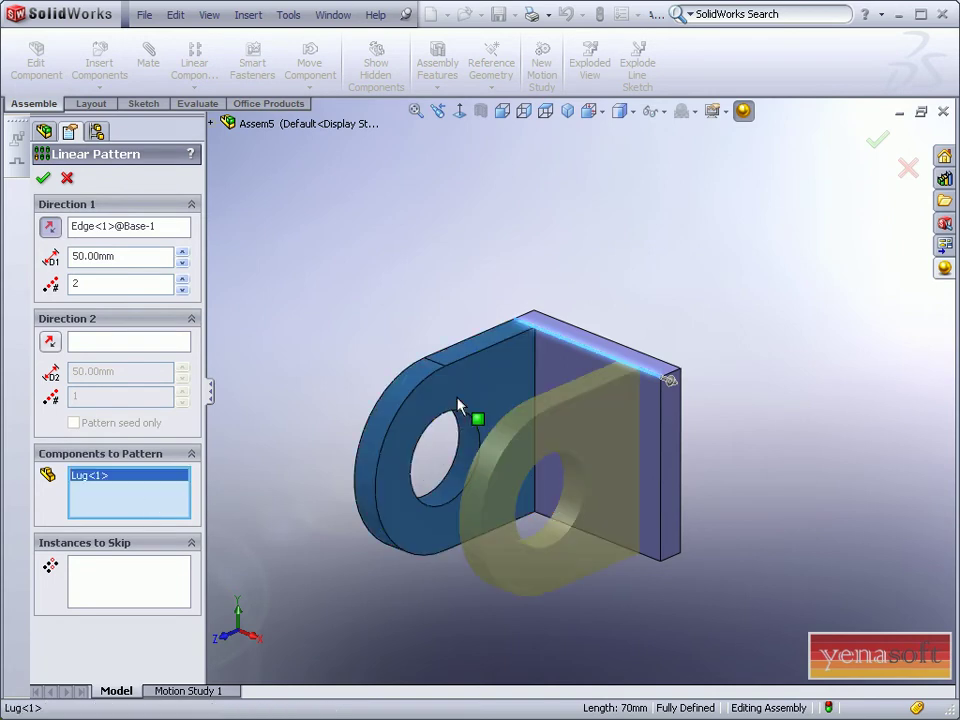
{"action": "double_click", "coordinate": [139, 258]}
{"action": "left_click", "coordinate": [182, 253]}
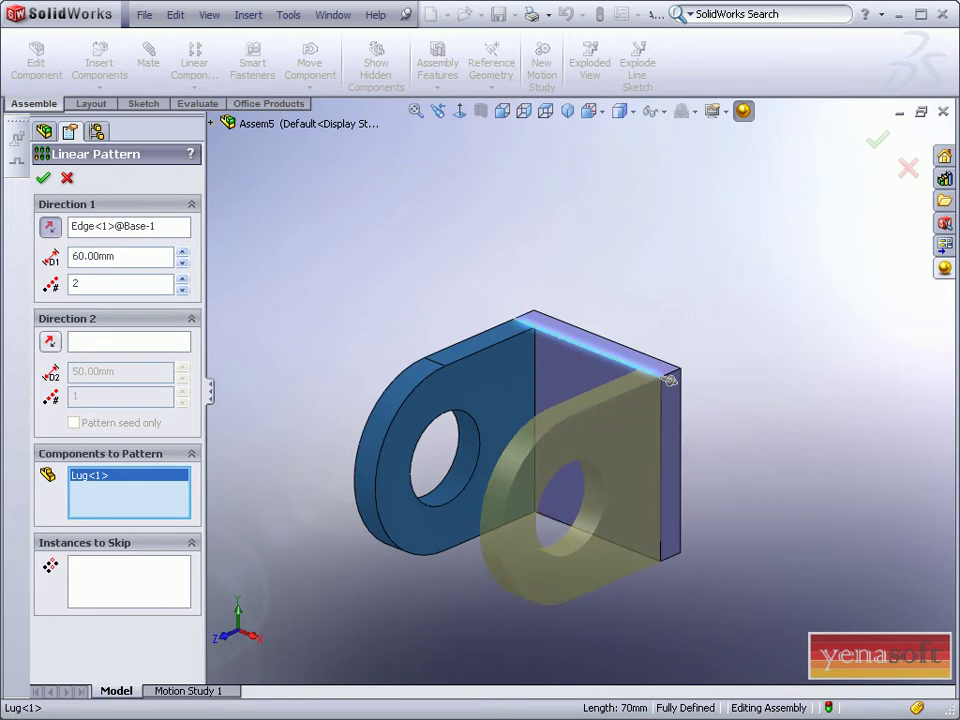
{"action": "left_click", "coordinate": [44, 180]}
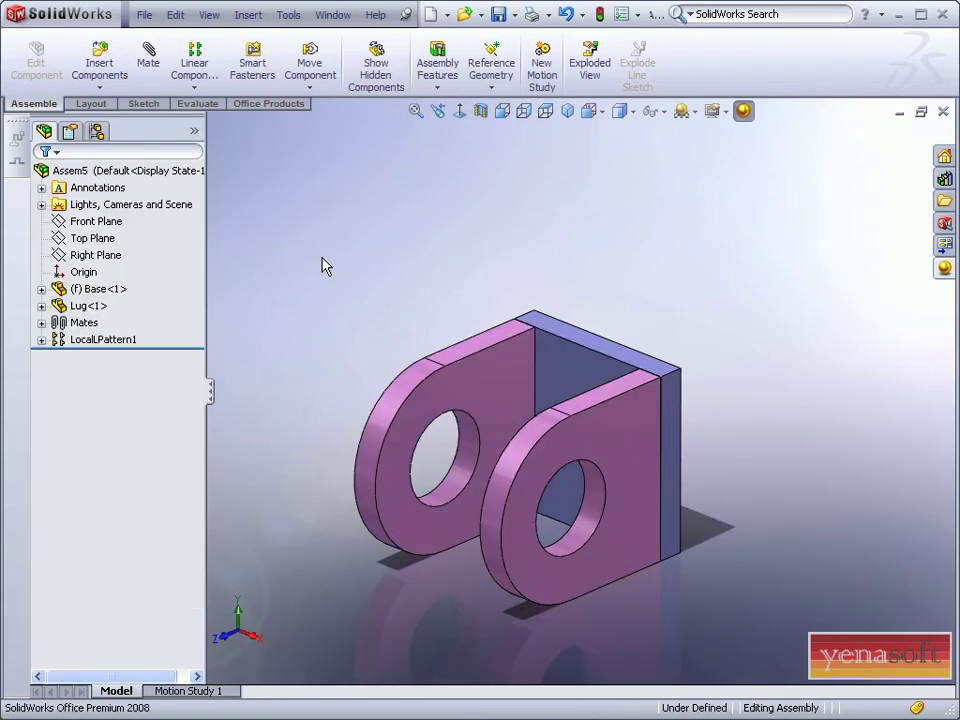
Step: Drag out a free copy of the lug, Lug<3>, beside the assembly and orbit closer to it
{"action": "scroll", "coordinate": [410, 400], "scroll_direction": "up", "scroll_amount": 4}
{"action": "scroll", "coordinate": [680, 410], "scroll_direction": "down", "scroll_amount": 5}
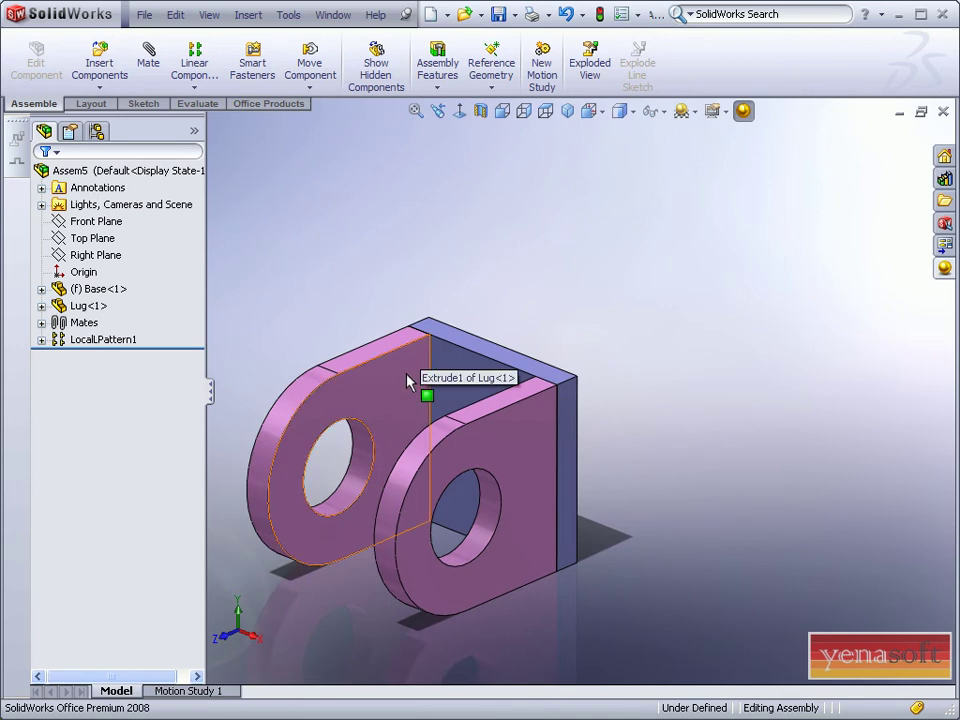
{"action": "left_click_drag", "start_coordinate": [395, 390], "coordinate": [722, 293]}
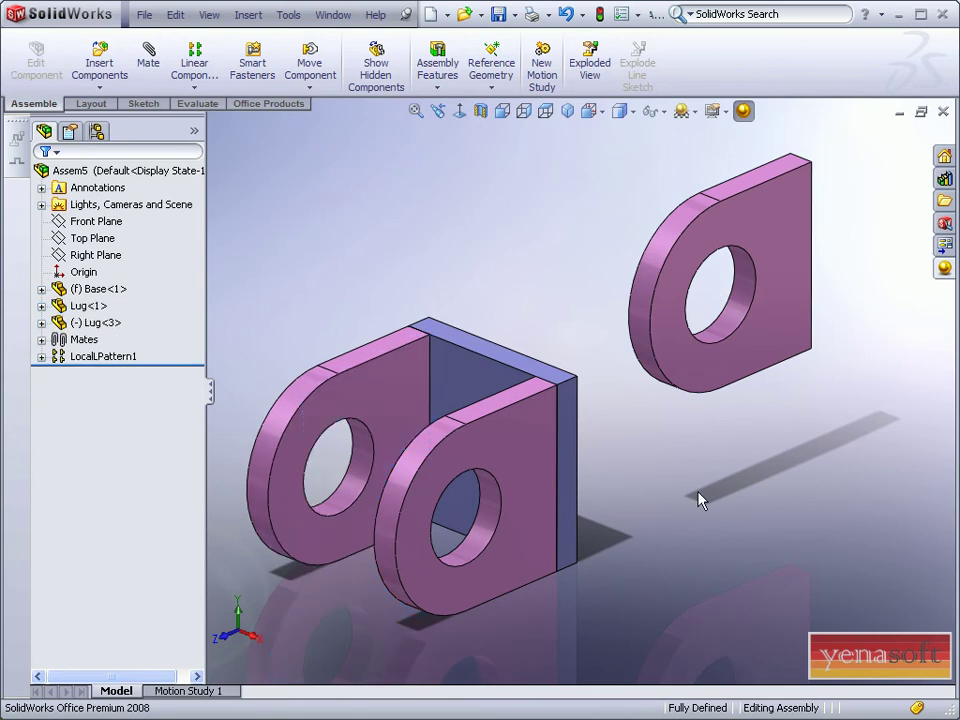
{"action": "middle_click_drag", "start_coordinate": [697, 484], "coordinate": [755, 392]}
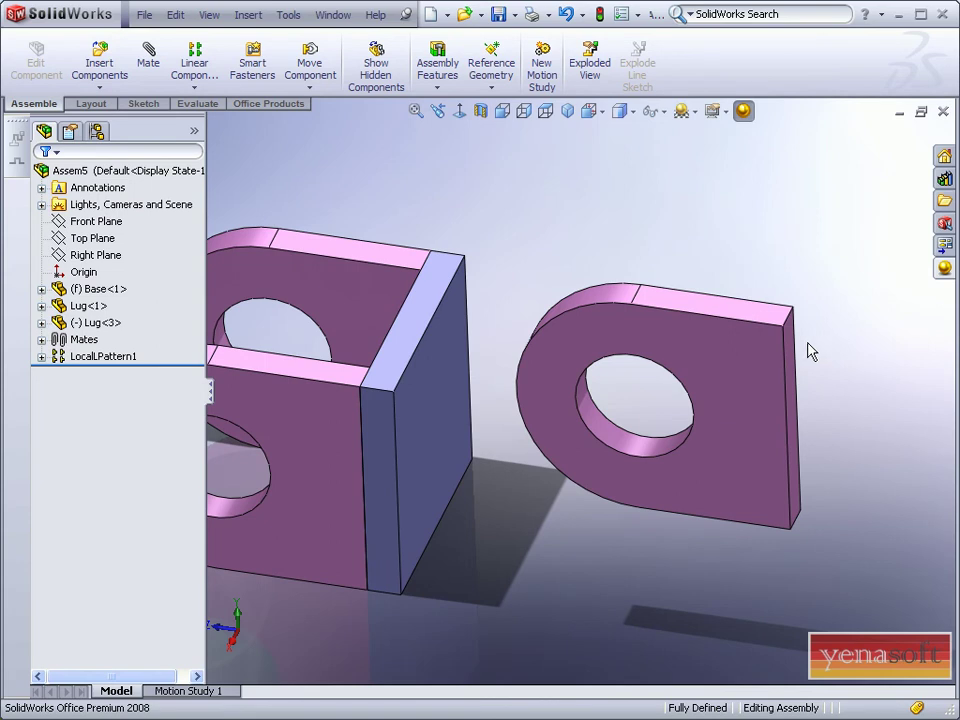
Step: SmartMate Lug<3> onto the base face with flipped alignment, adding coincident mates until fully defined
{"action": "left_click", "coordinate": [791, 352]}
{"action": "left_click_drag", "start_coordinate": [790, 352], "coordinate": [440, 352], "text": "alt"}
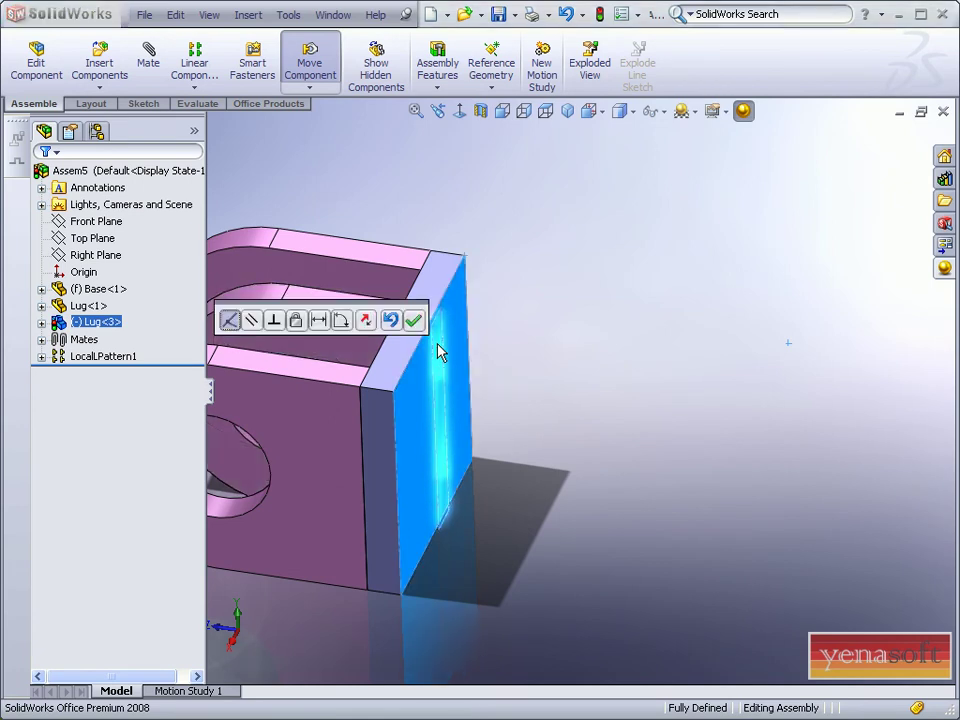
{"action": "left_click", "coordinate": [368, 321]}
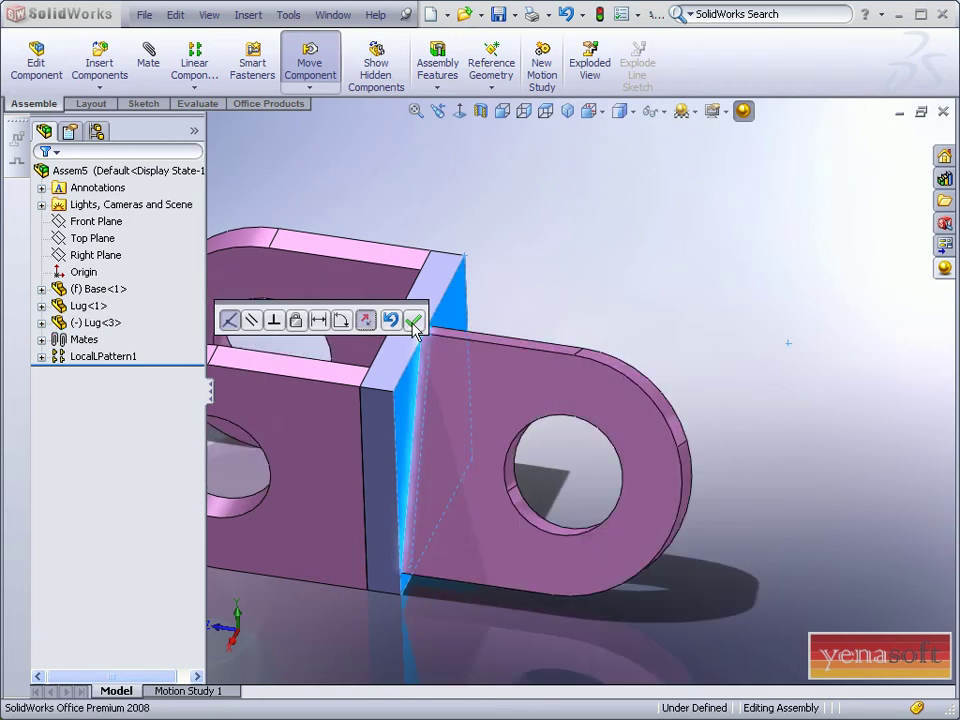
{"action": "left_click", "coordinate": [413, 322]}
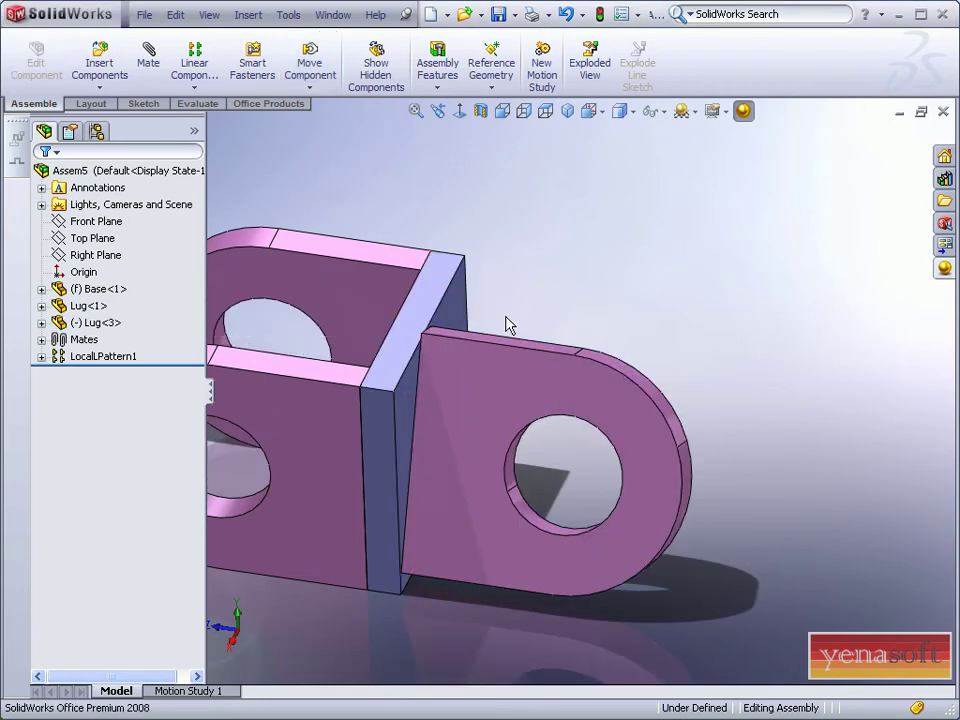
{"action": "left_click_drag", "start_coordinate": [506, 345], "coordinate": [426, 318], "text": "alt"}
{"action": "left_click", "coordinate": [399, 285]}
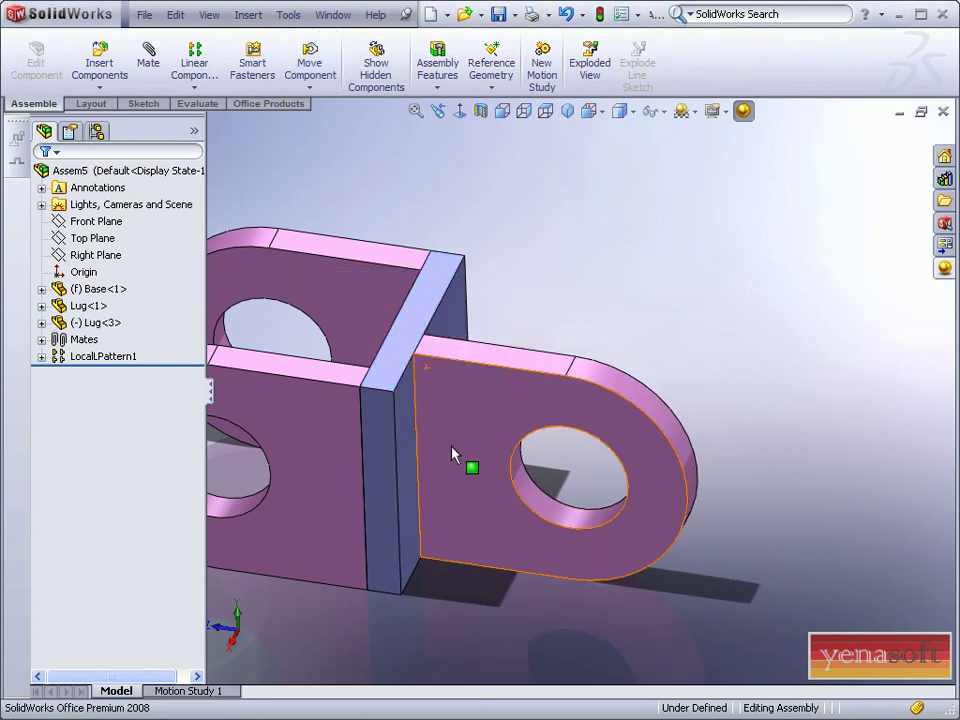
{"action": "left_click_drag", "start_coordinate": [455, 455], "coordinate": [394, 437], "text": "alt"}
{"action": "left_click", "coordinate": [363, 464]}
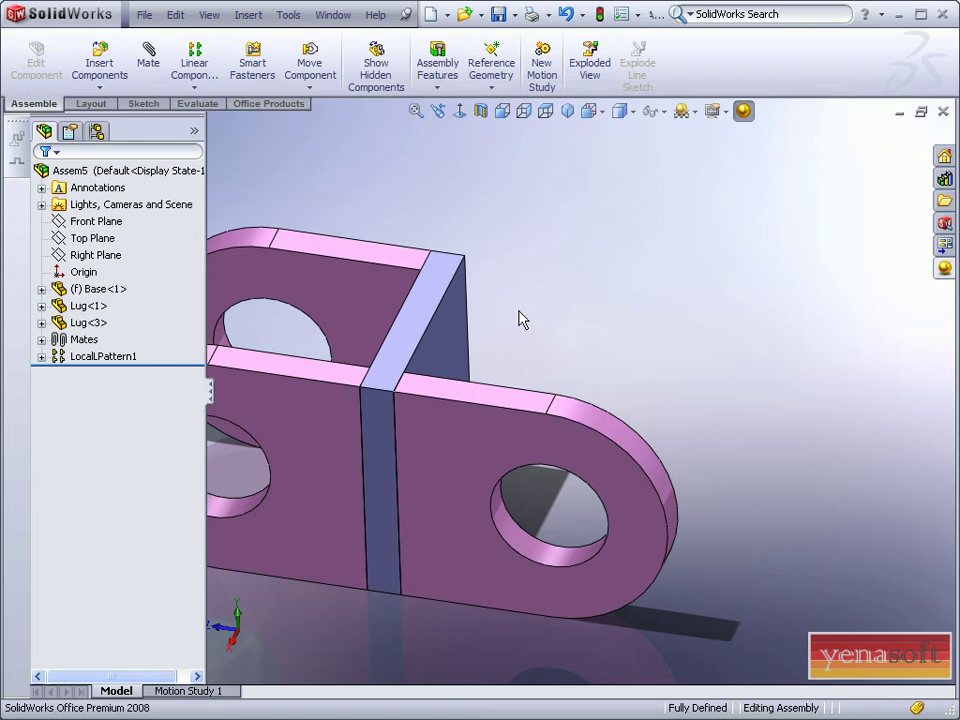
Step: Undo the last mate and re-mate Lug<3> flat against the base end with its front face flush
{"action": "left_click", "coordinate": [566, 14]}
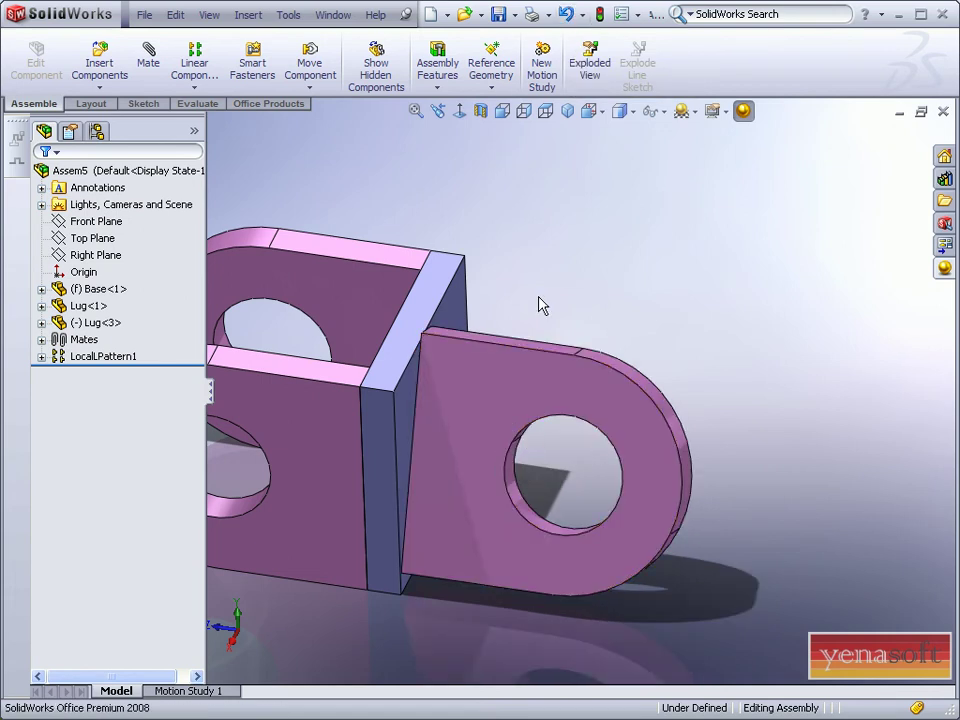
{"action": "left_click_drag", "start_coordinate": [510, 382], "coordinate": [424, 322]}
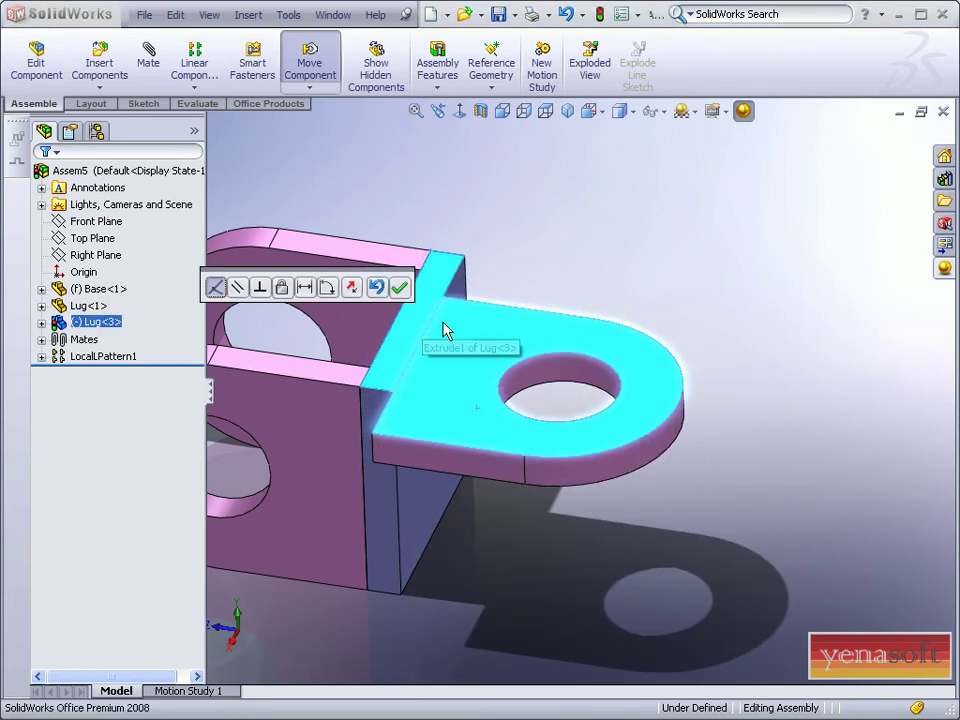
{"action": "left_click", "coordinate": [404, 290]}
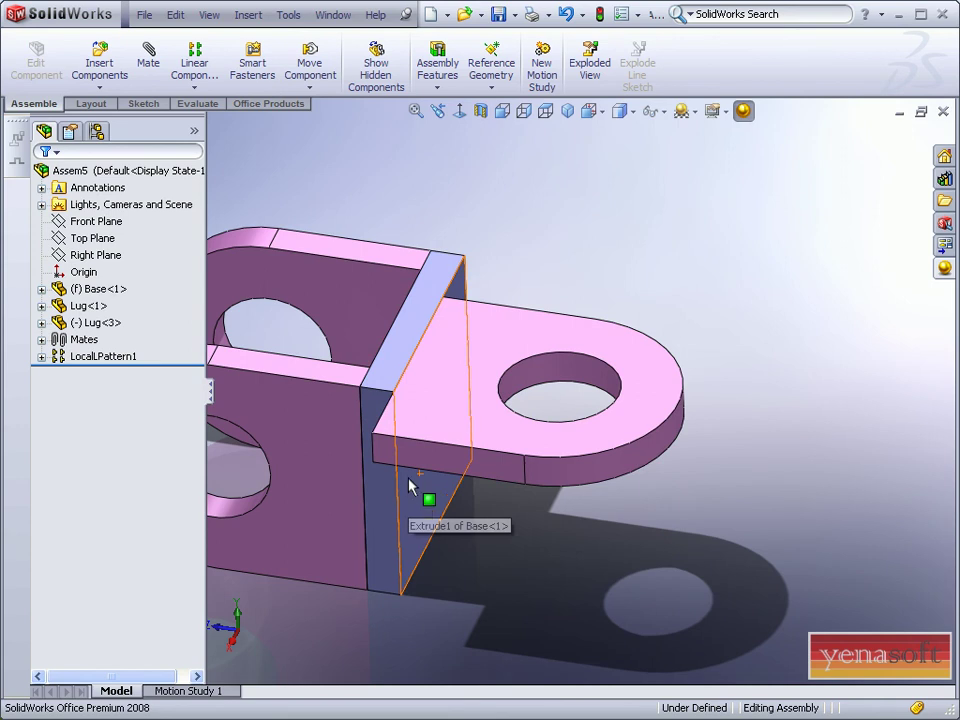
{"action": "left_click_drag", "start_coordinate": [409, 457], "coordinate": [388, 484]}
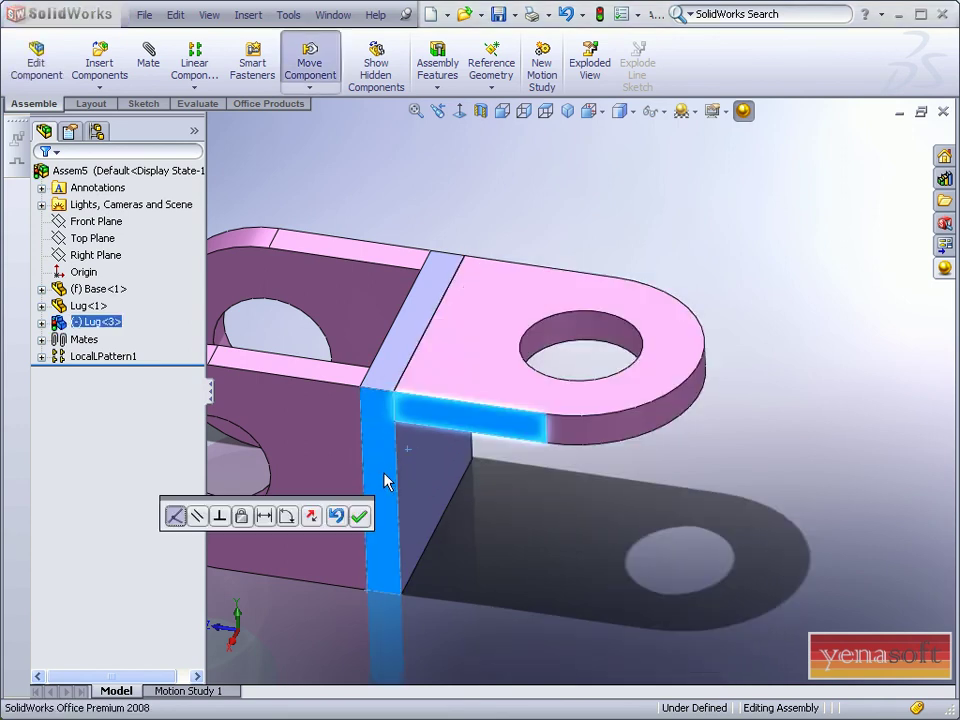
{"action": "left_click", "coordinate": [359, 516]}
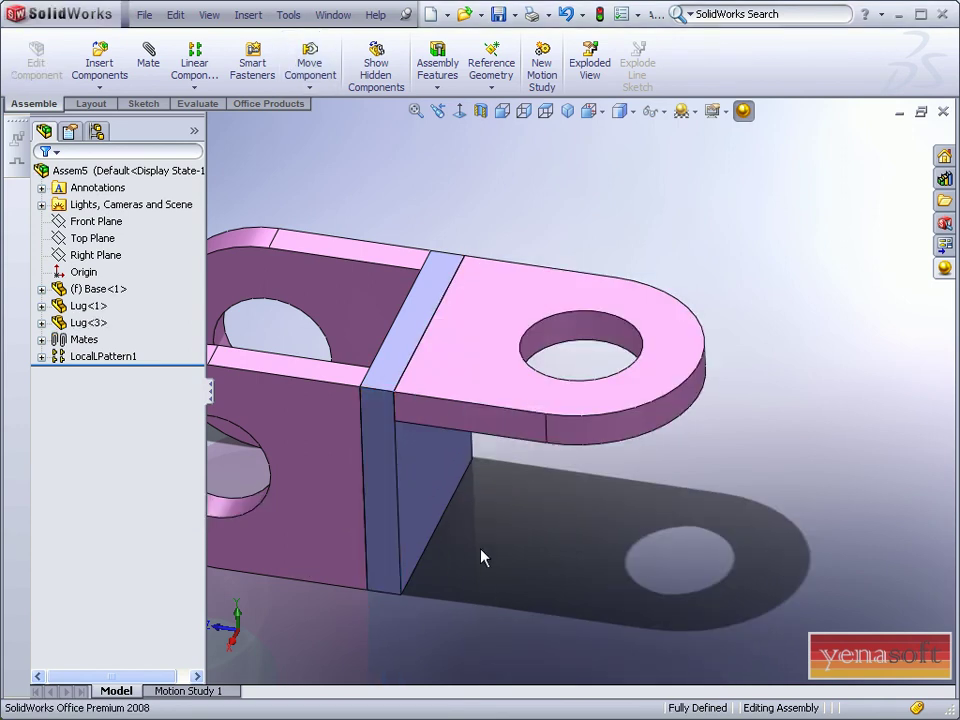
{"action": "key", "text": "f"}
{"action": "left_click", "coordinate": [184, 64]}
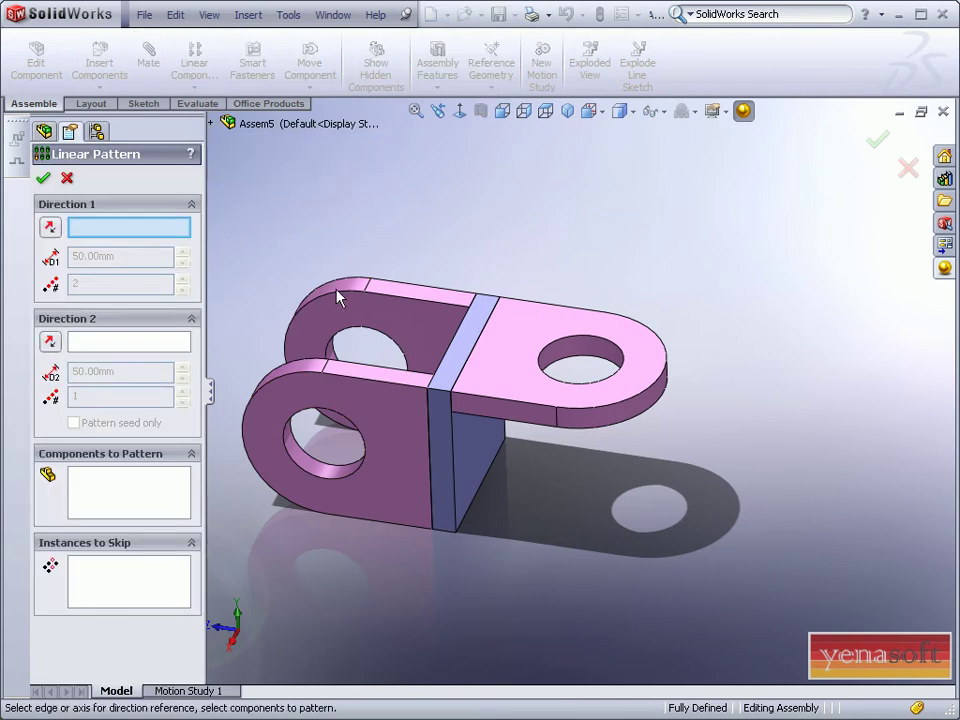
{"action": "left_click", "coordinate": [454, 438]}
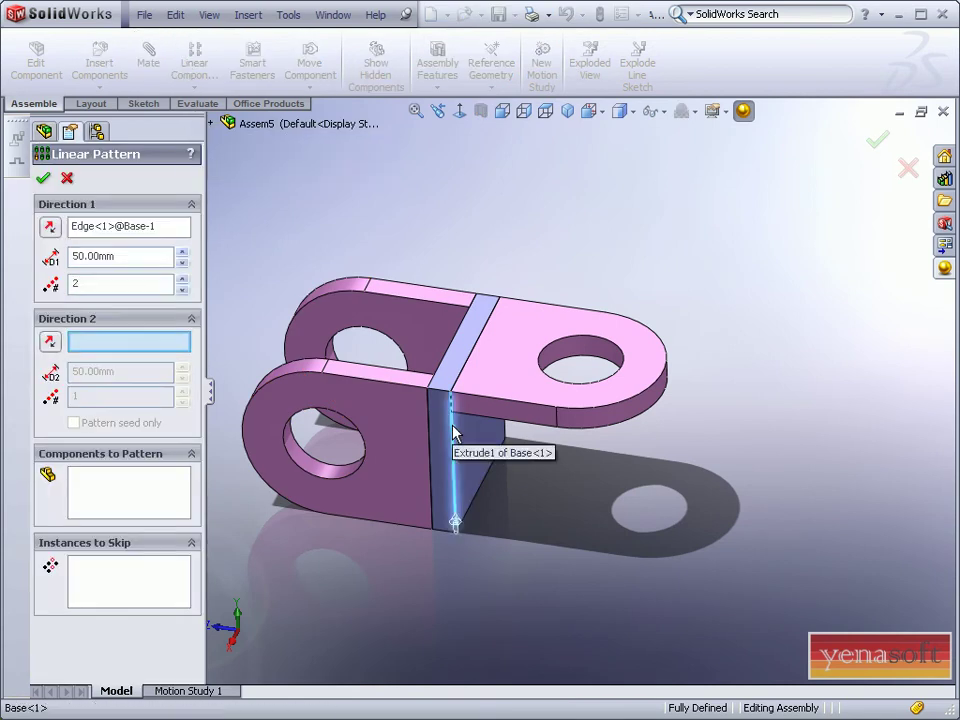
{"action": "left_click", "coordinate": [455, 524]}
{"action": "left_click", "coordinate": [455, 524]}
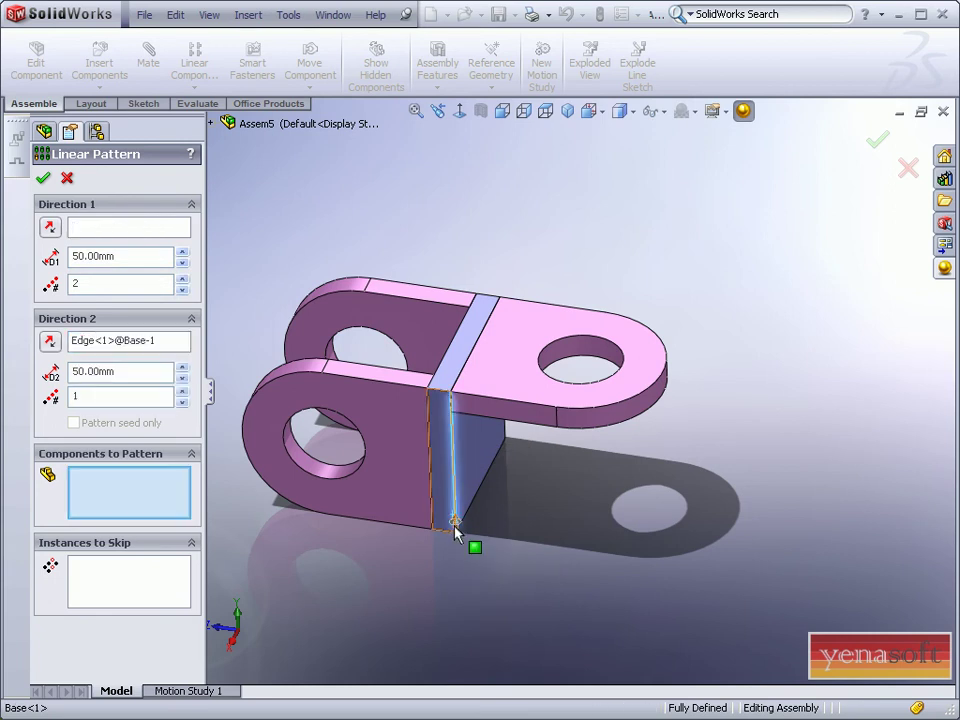
{"action": "left_click", "coordinate": [455, 524]}
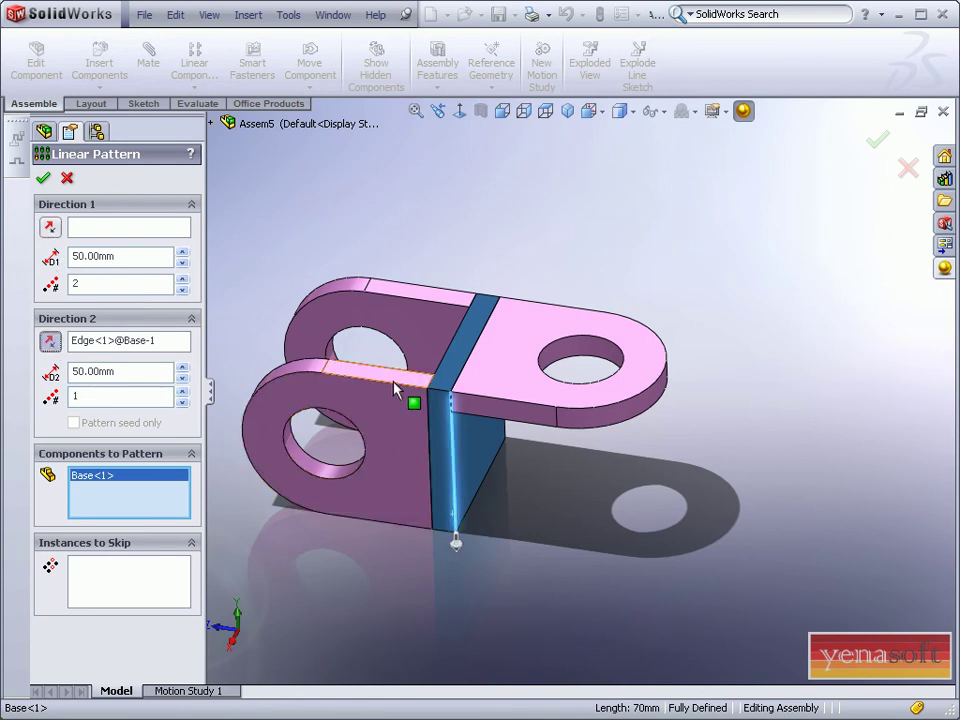
{"action": "right_click", "coordinate": [94, 496]}
{"action": "left_click", "coordinate": [140, 505]}
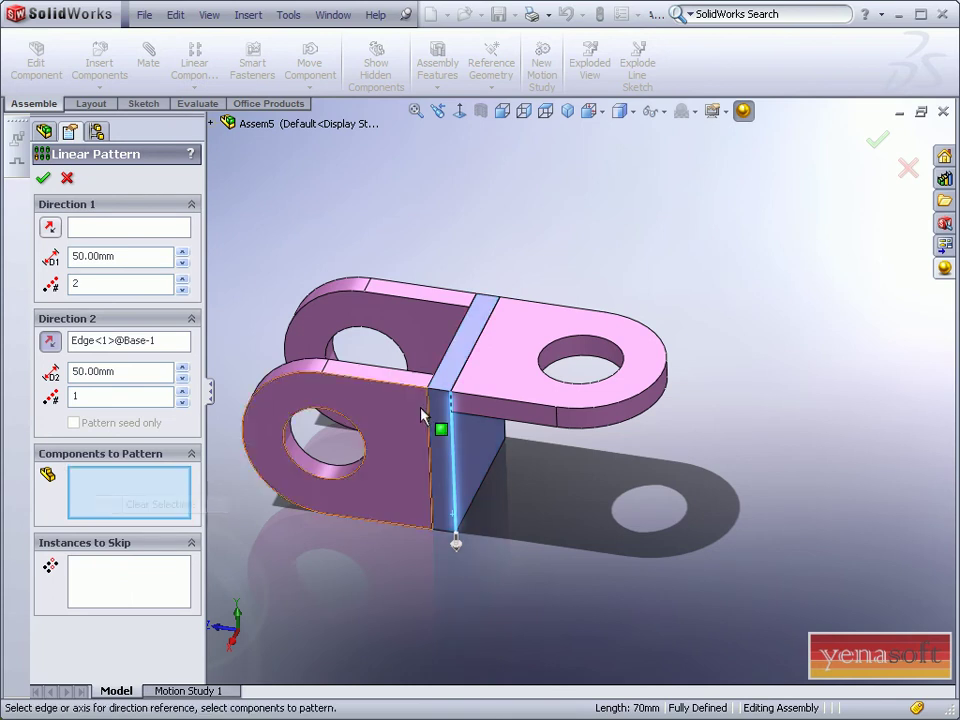
{"action": "left_click", "coordinate": [520, 378]}
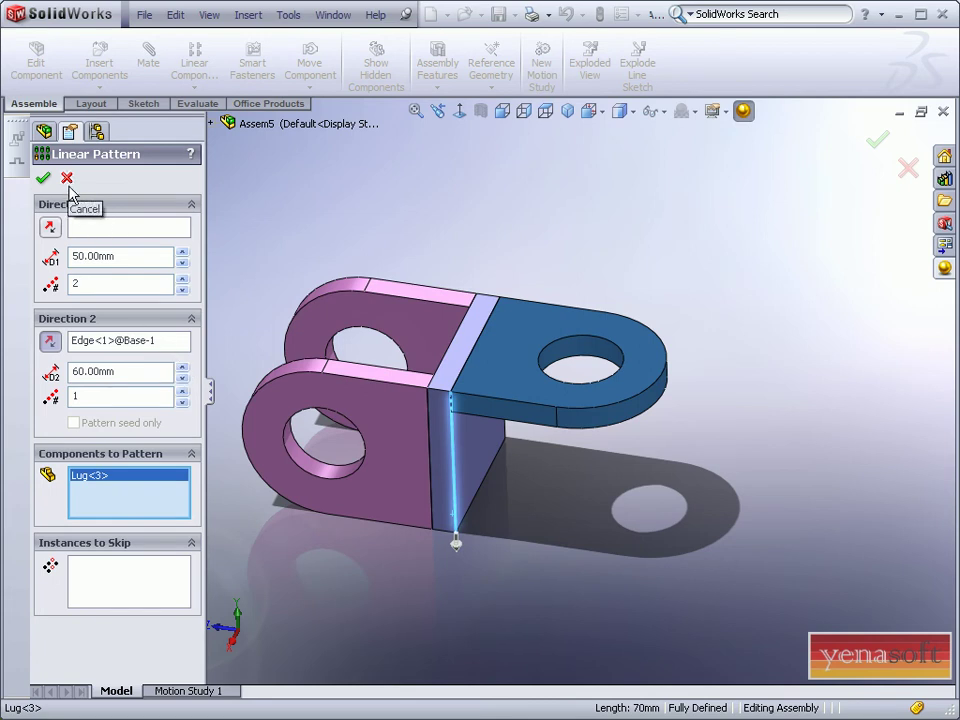
{"action": "right_click", "coordinate": [91, 343]}
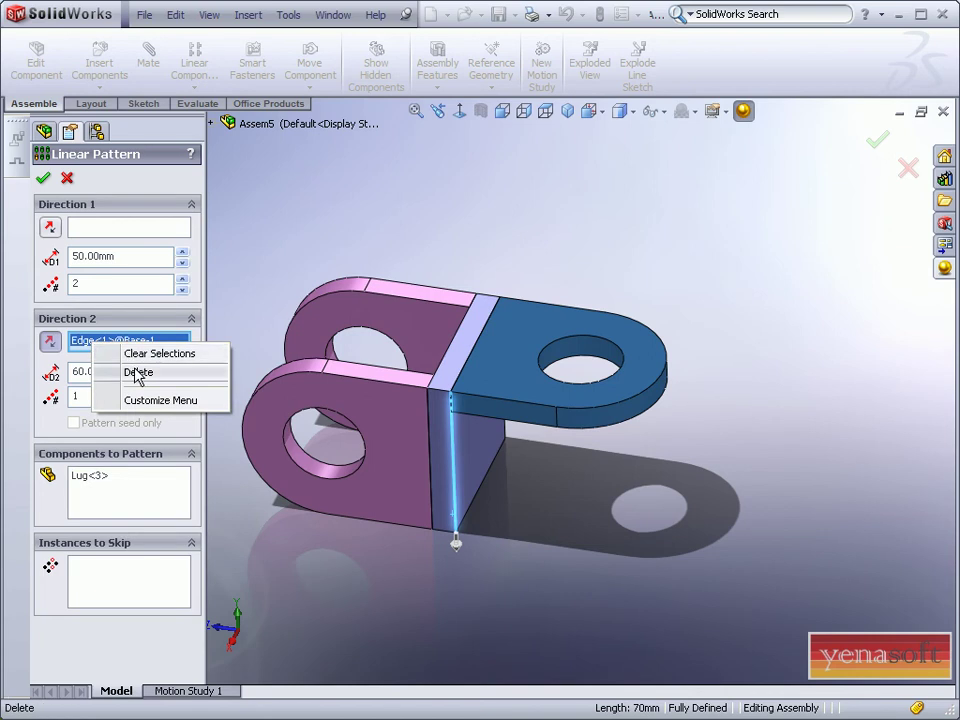
{"action": "left_click", "coordinate": [133, 370]}
{"action": "left_click", "coordinate": [43, 177]}
{"action": "left_click", "coordinate": [322, 196]}
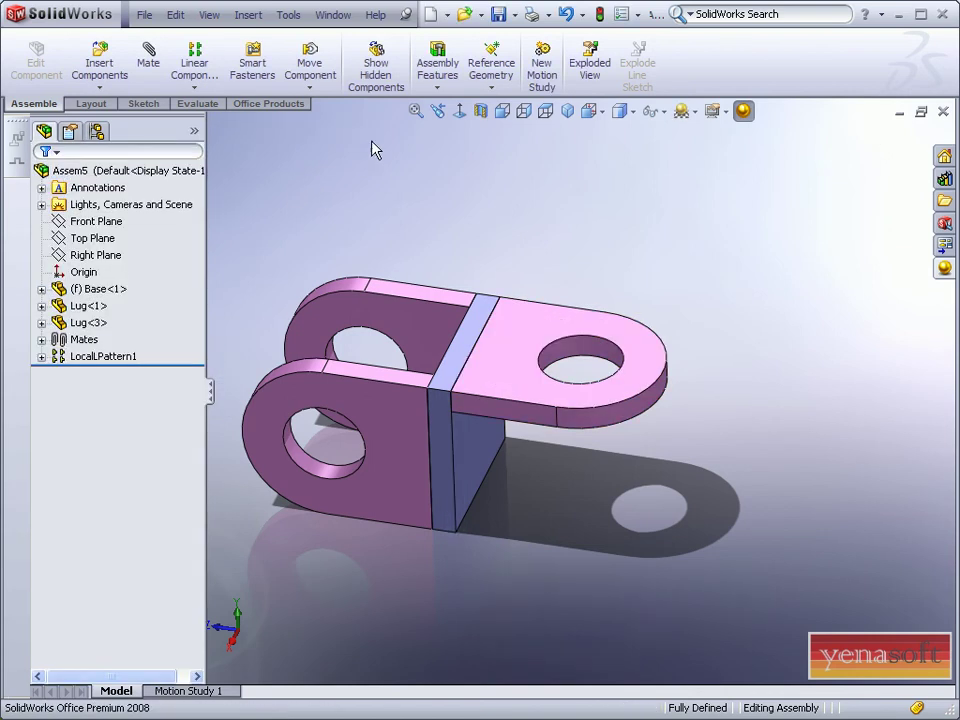
Step: Create LocalPattern2, copying Lug<3> 60 mm down the base's vertical edge
{"action": "left_click", "coordinate": [194, 68]}
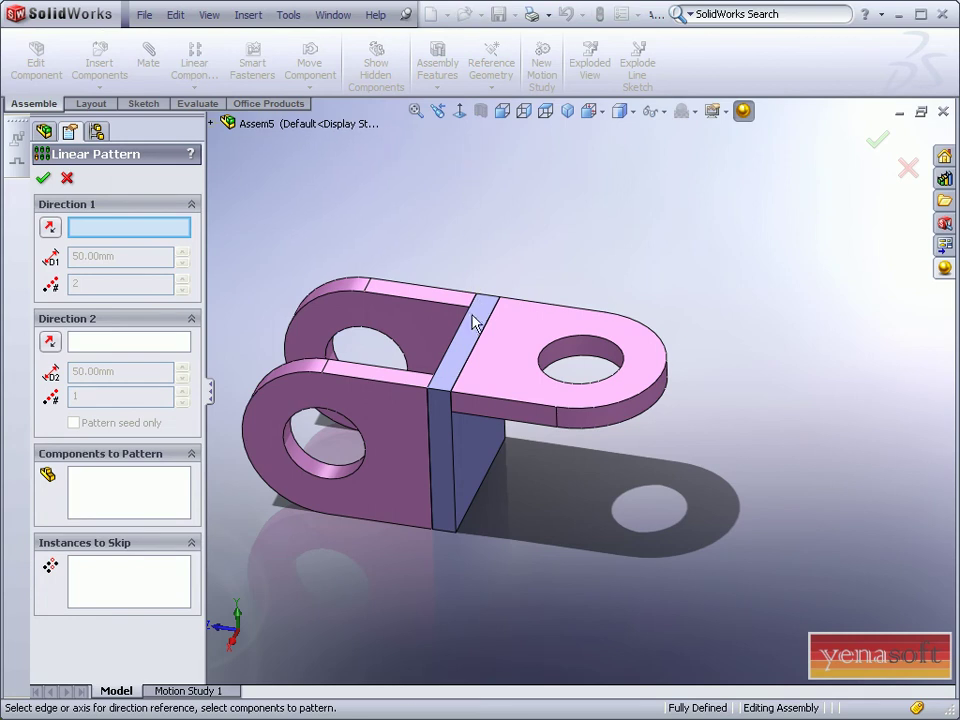
{"action": "left_click", "coordinate": [456, 437]}
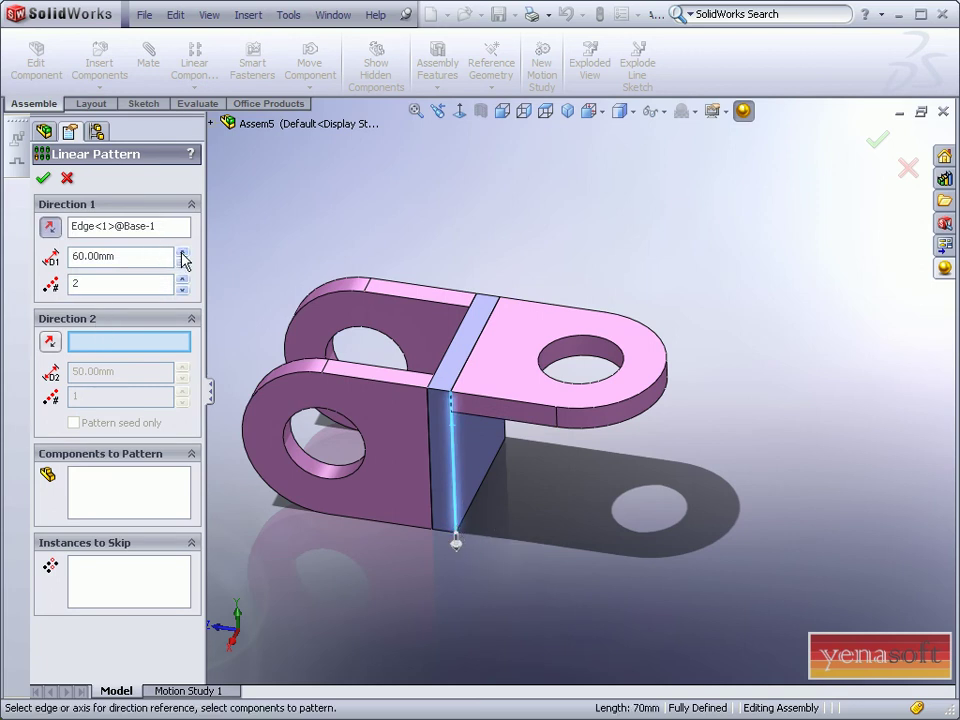
{"action": "left_click", "coordinate": [133, 506]}
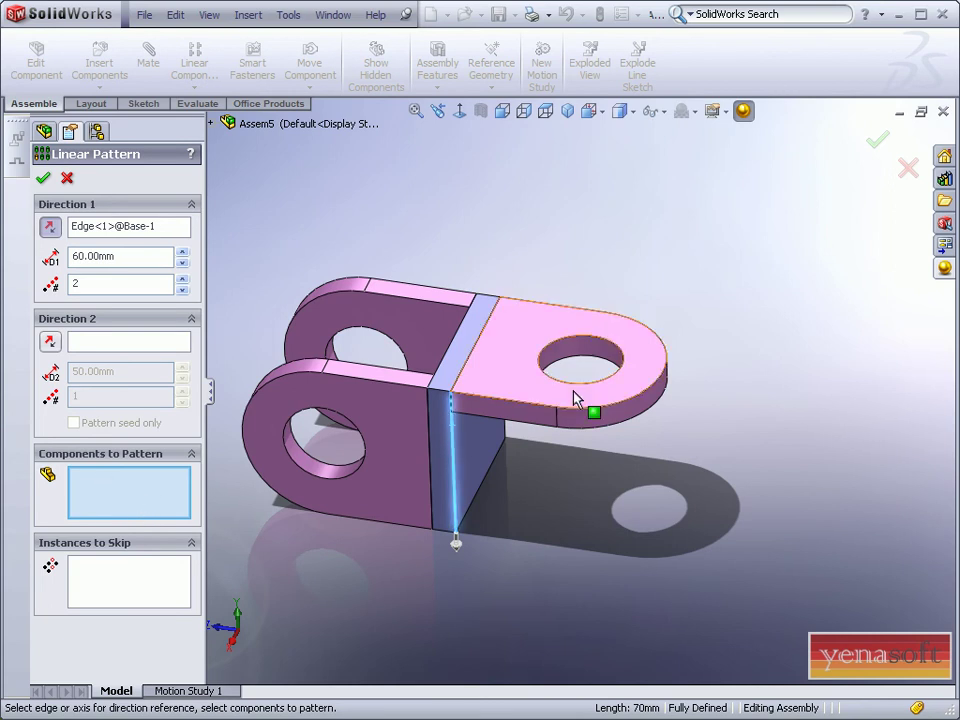
{"action": "left_click", "coordinate": [519, 350]}
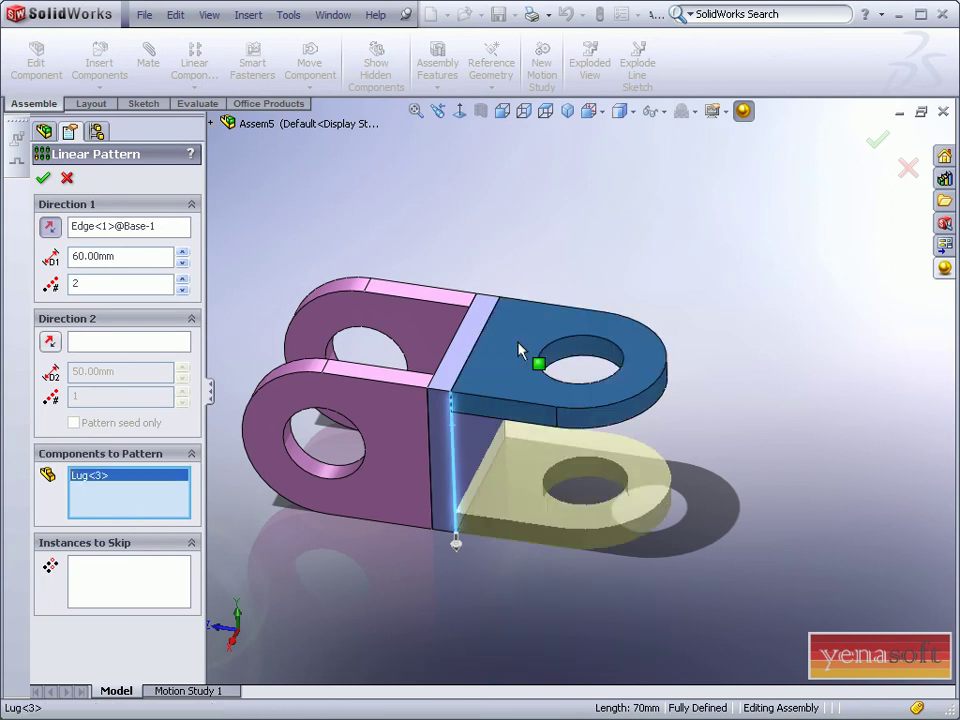
{"action": "left_click", "coordinate": [40, 178]}
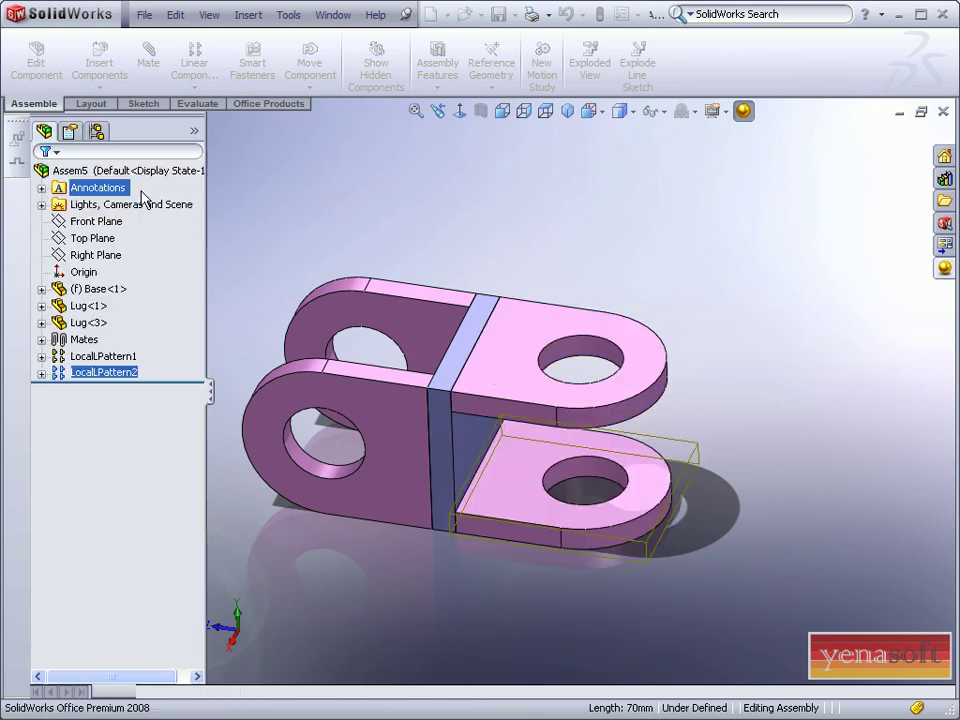
Step: Select the Base part for in-place editing and save the assembly as 'join' when prompted
{"action": "scroll", "coordinate": [364, 261], "scroll_direction": "down", "scroll_amount": 3}
{"action": "scroll", "coordinate": [440, 390], "scroll_direction": "up", "scroll_amount": 3}
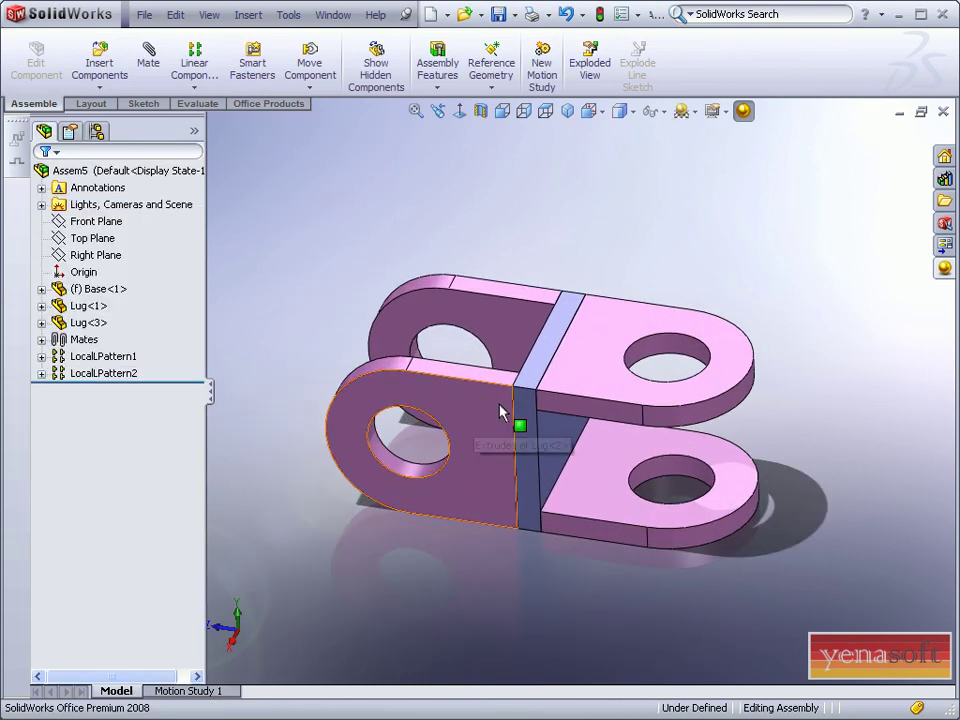
{"action": "key", "text": "f"}
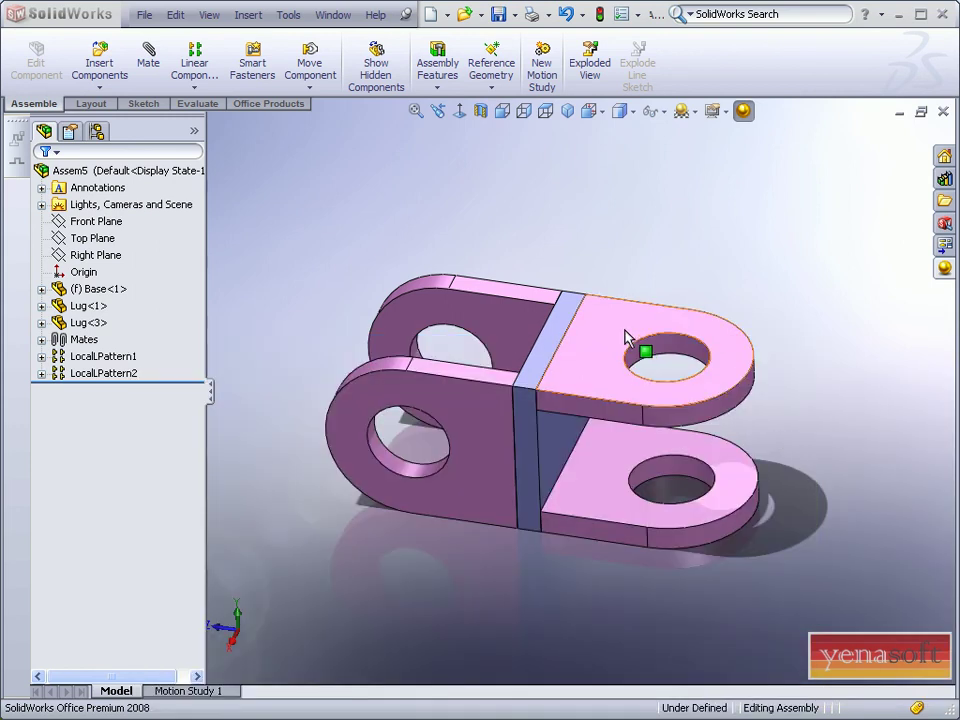
{"action": "left_click", "coordinate": [548, 440]}
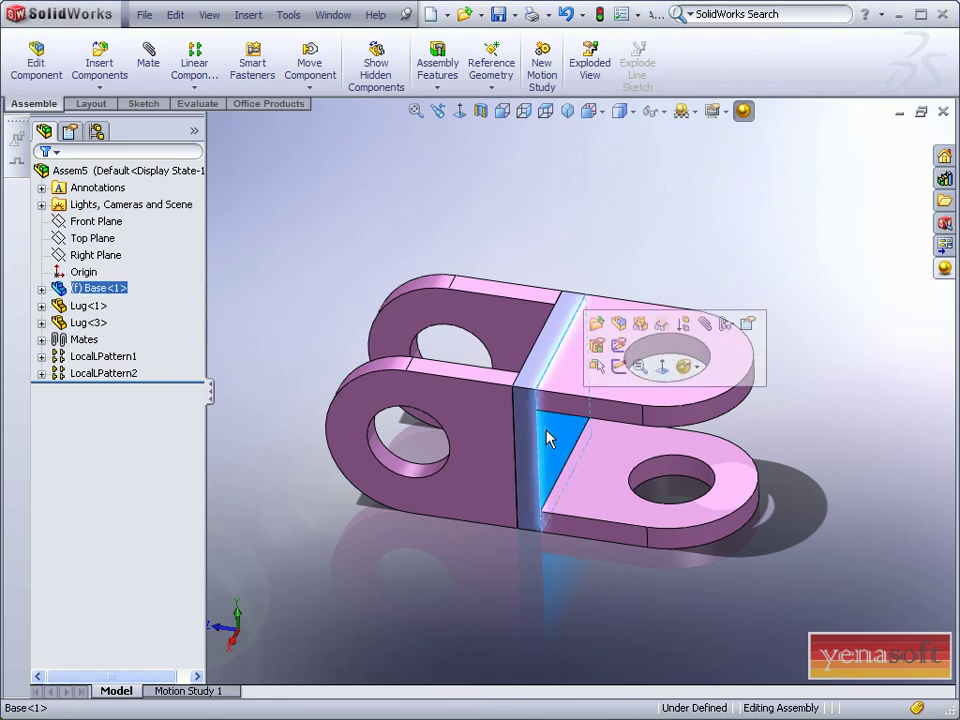
{"action": "left_click", "coordinate": [620, 336]}
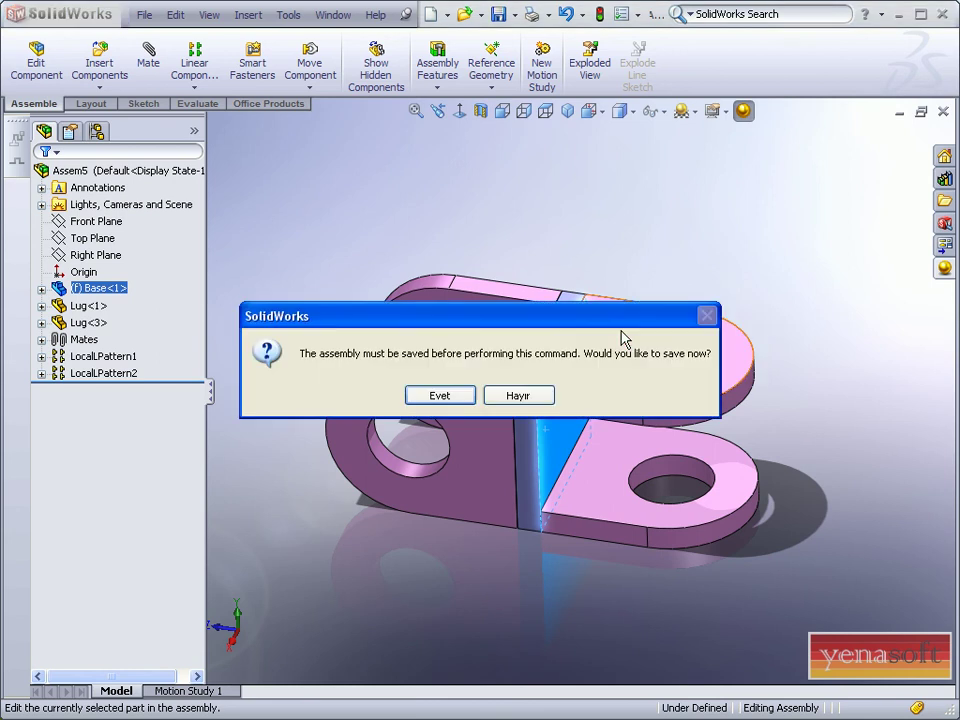
{"action": "left_click", "coordinate": [437, 394]}
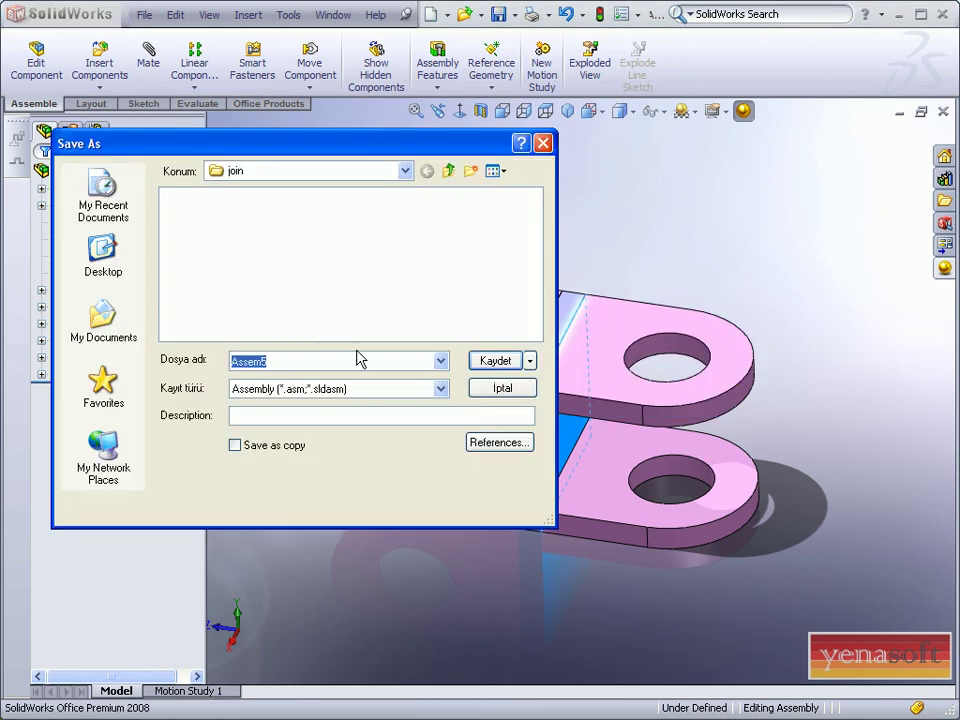
{"action": "type", "text": "join"}
{"action": "key", "text": "Return"}
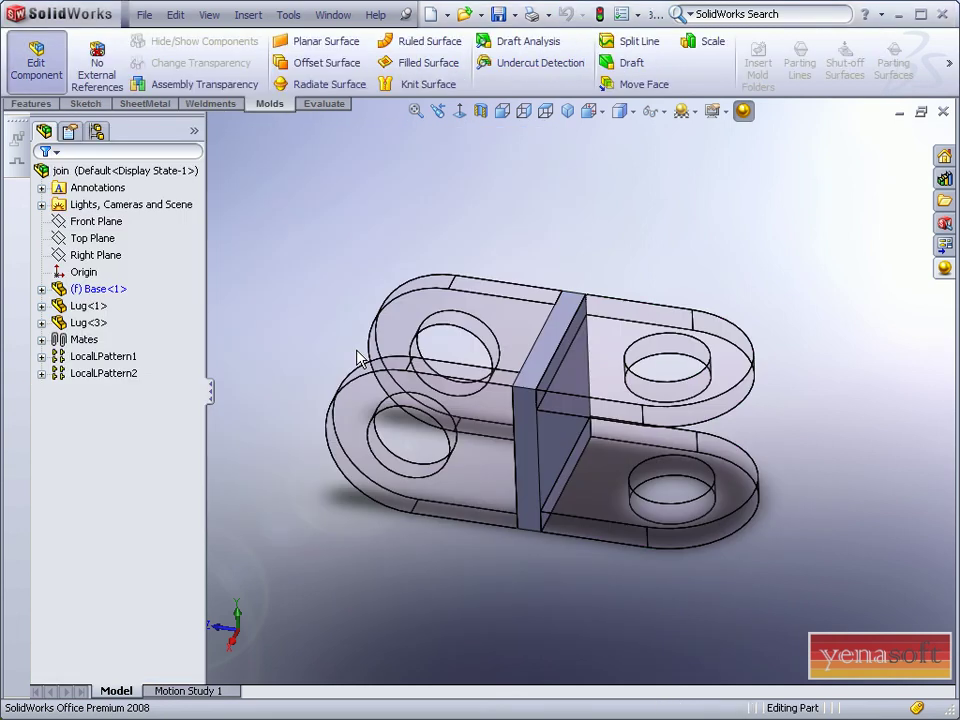
Step: Insert a Join feature in Base from Insert > Features, joining all four lugs
{"action": "left_click", "coordinate": [248, 15]}
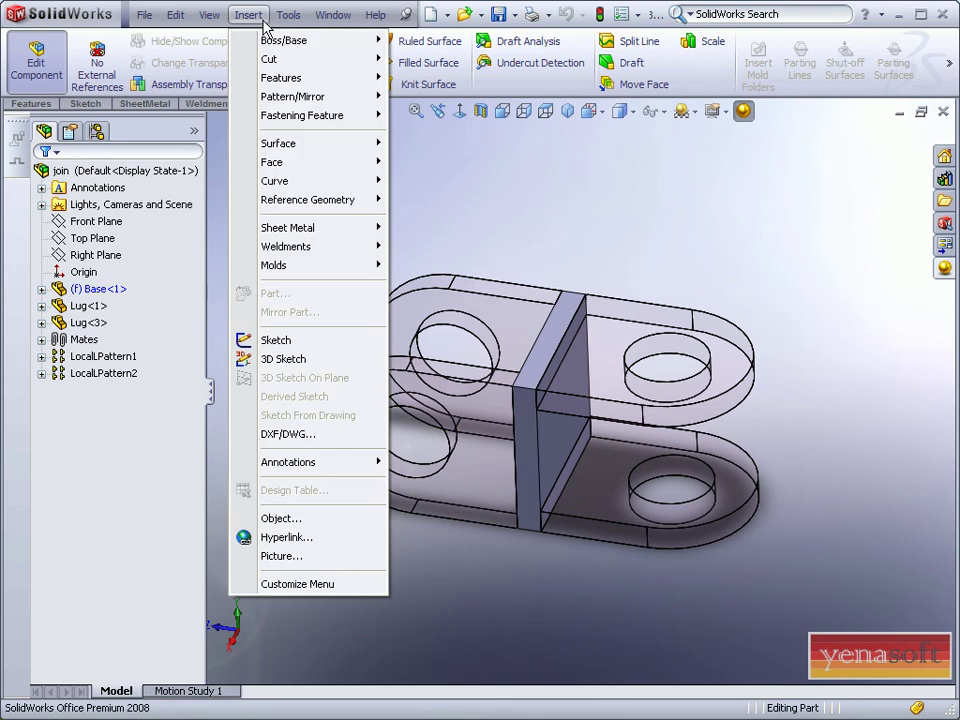
{"action": "mouse_move", "coordinate": [280, 78]}
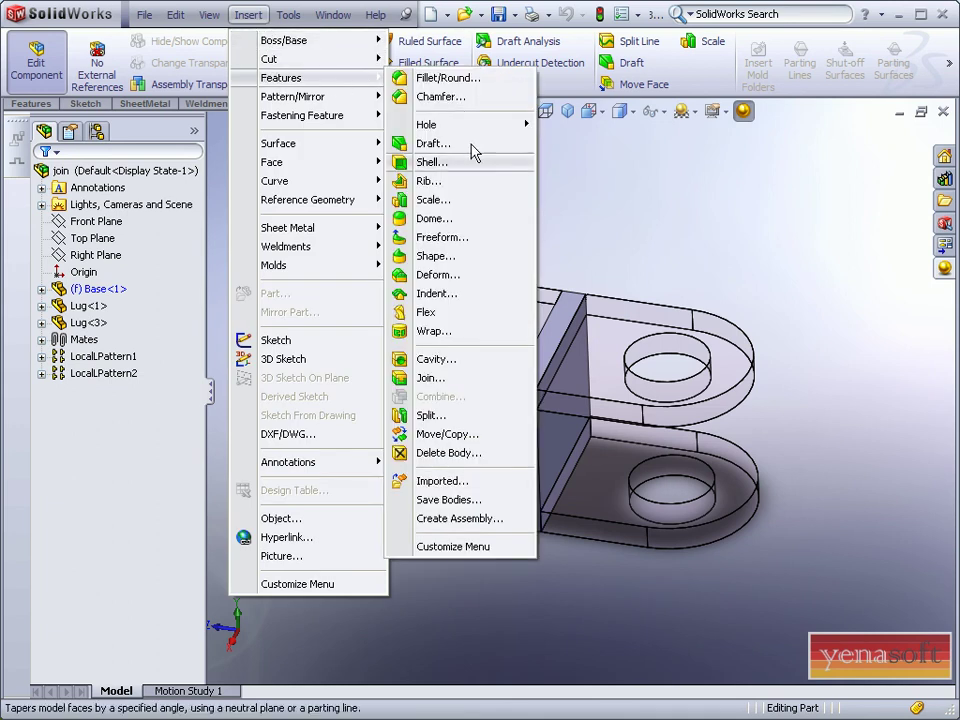
{"action": "left_click", "coordinate": [458, 378]}
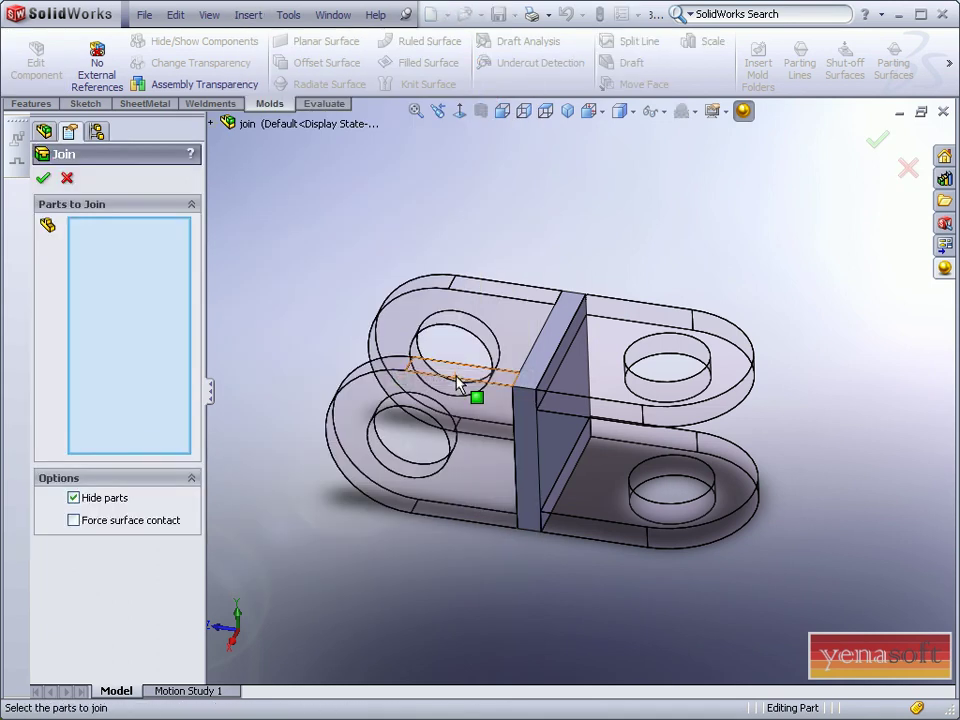
{"action": "left_click", "coordinate": [486, 341]}
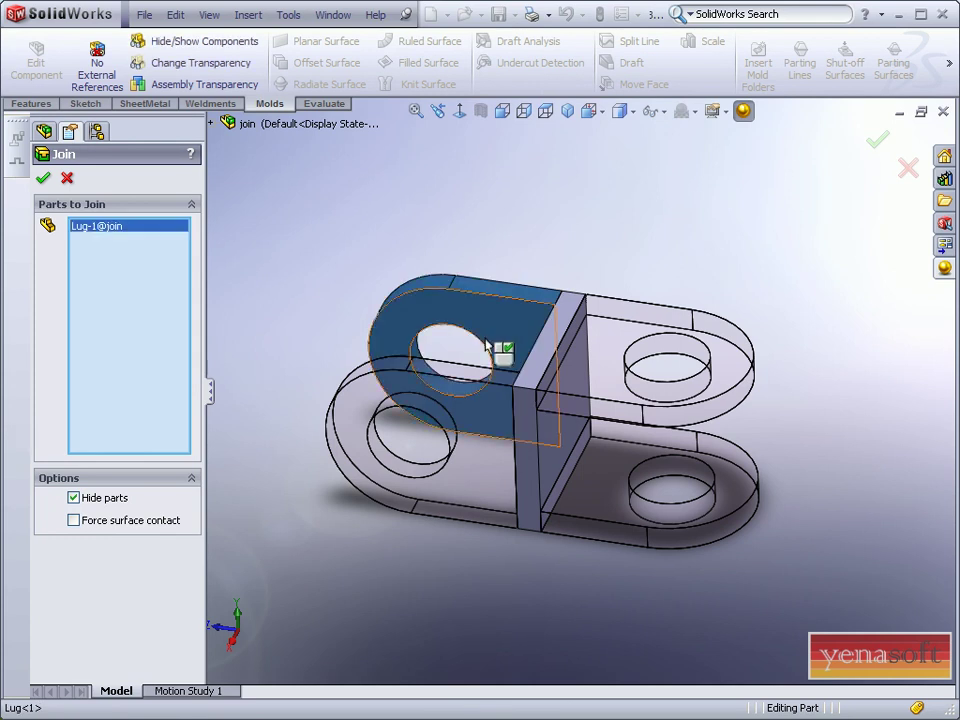
{"action": "left_click", "coordinate": [465, 476]}
{"action": "left_click", "coordinate": [636, 373]}
{"action": "left_click", "coordinate": [606, 505]}
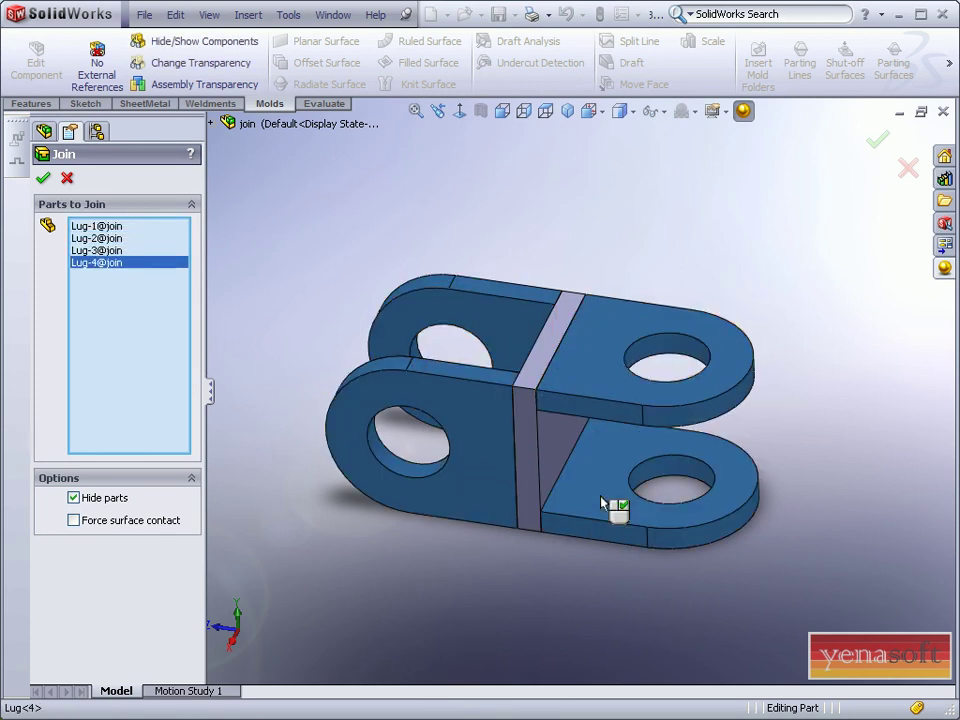
{"action": "left_click", "coordinate": [44, 179]}
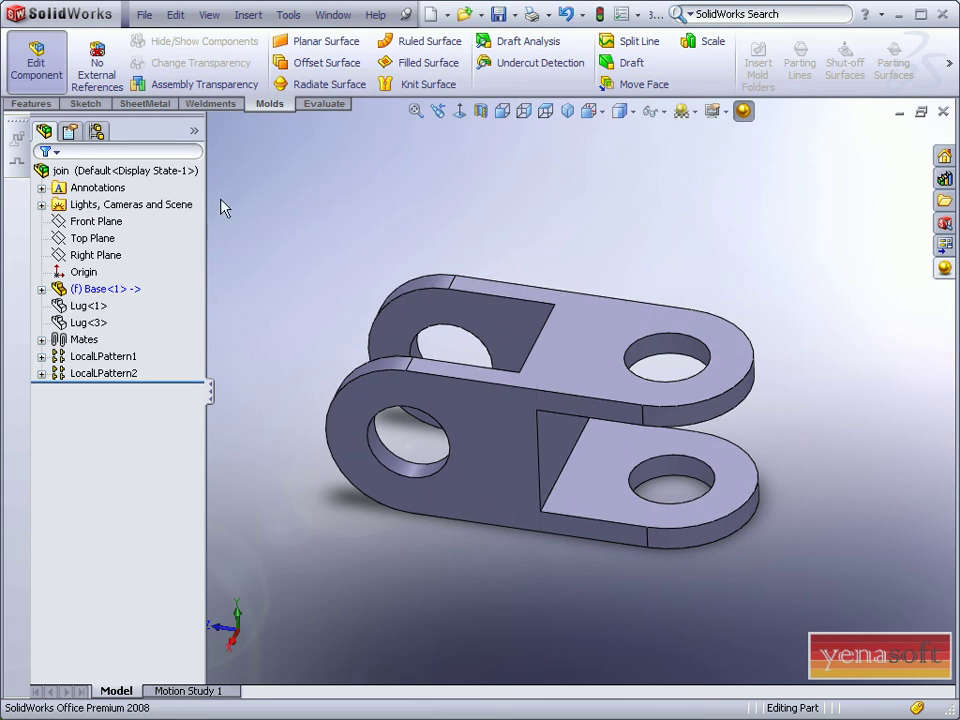
{"action": "left_click", "coordinate": [140, 170]}
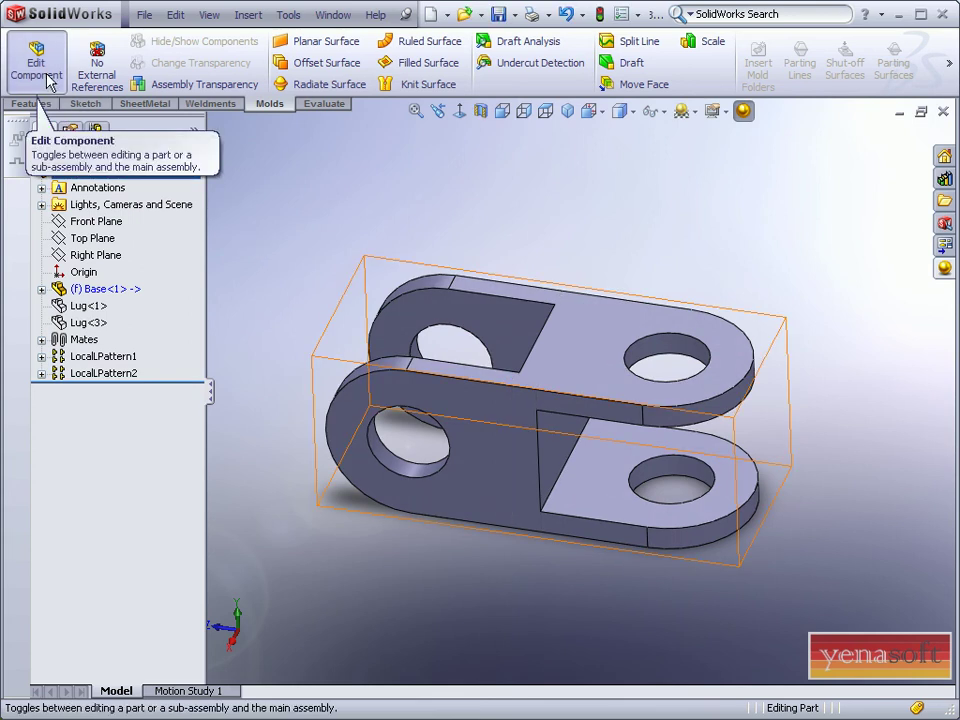
Step: Exit part editing, then open Base<1> from the FeatureManager tree in its own window
{"action": "left_click", "coordinate": [47, 82]}
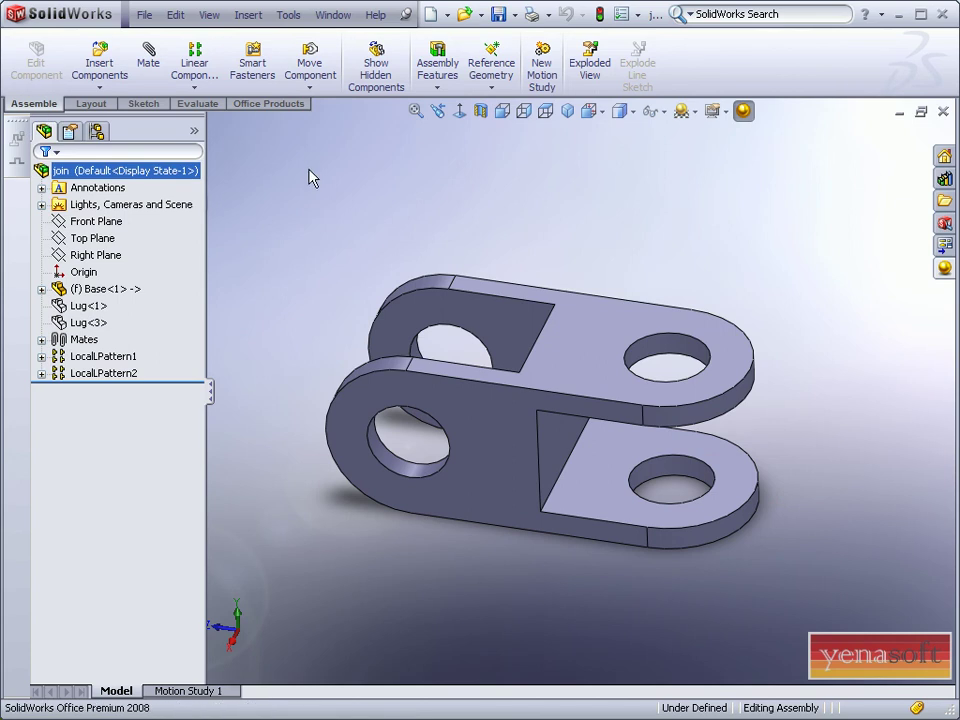
{"action": "left_click", "coordinate": [130, 292]}
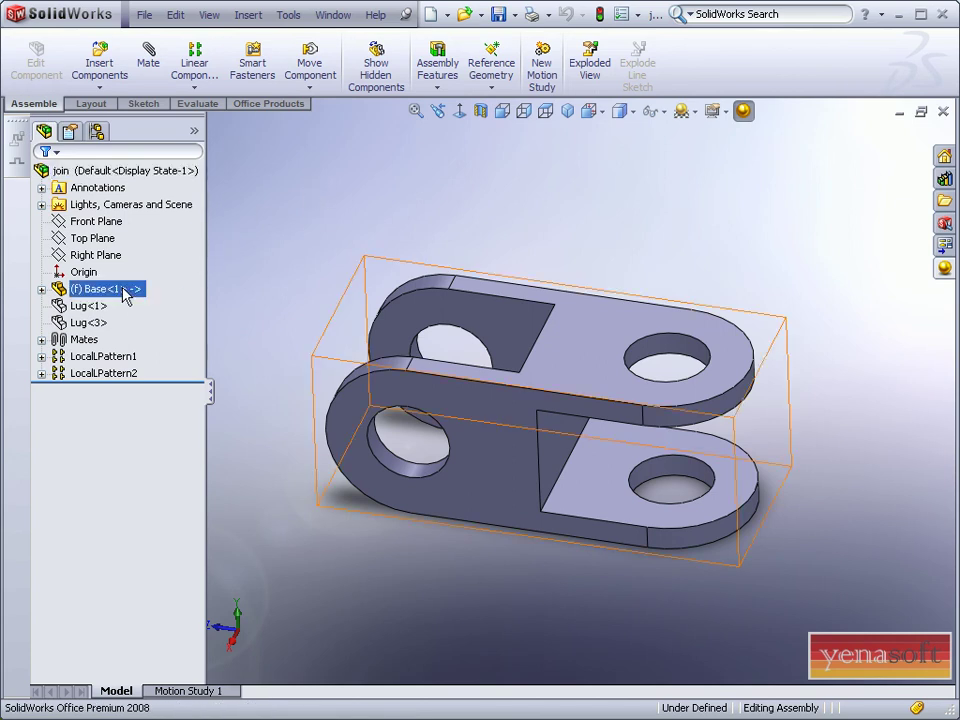
{"action": "left_click", "coordinate": [124, 293]}
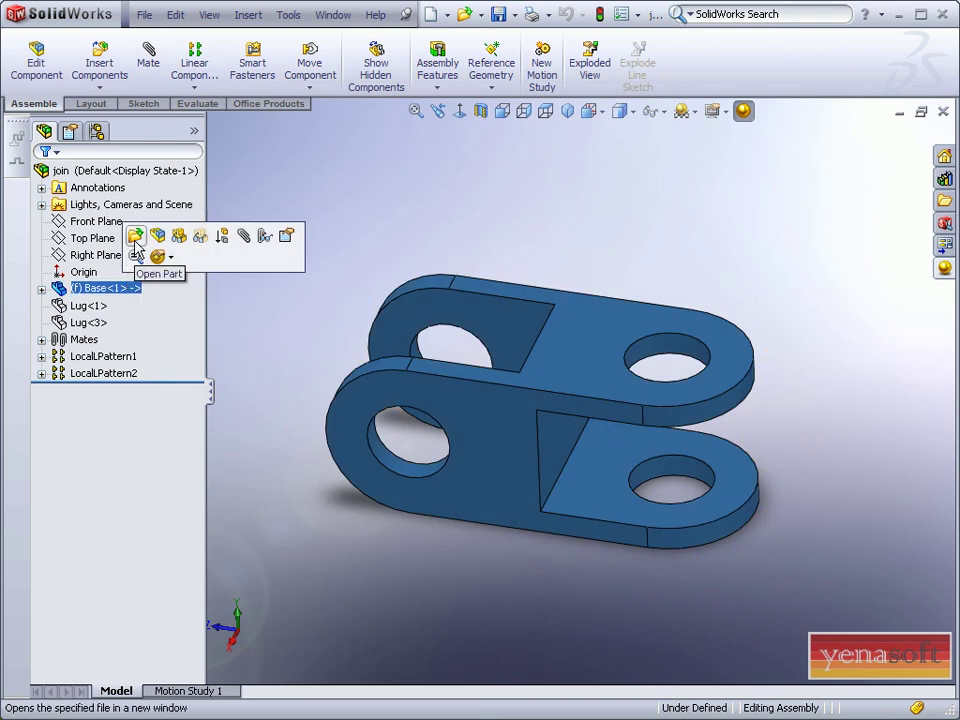
{"action": "left_click", "coordinate": [135, 238]}
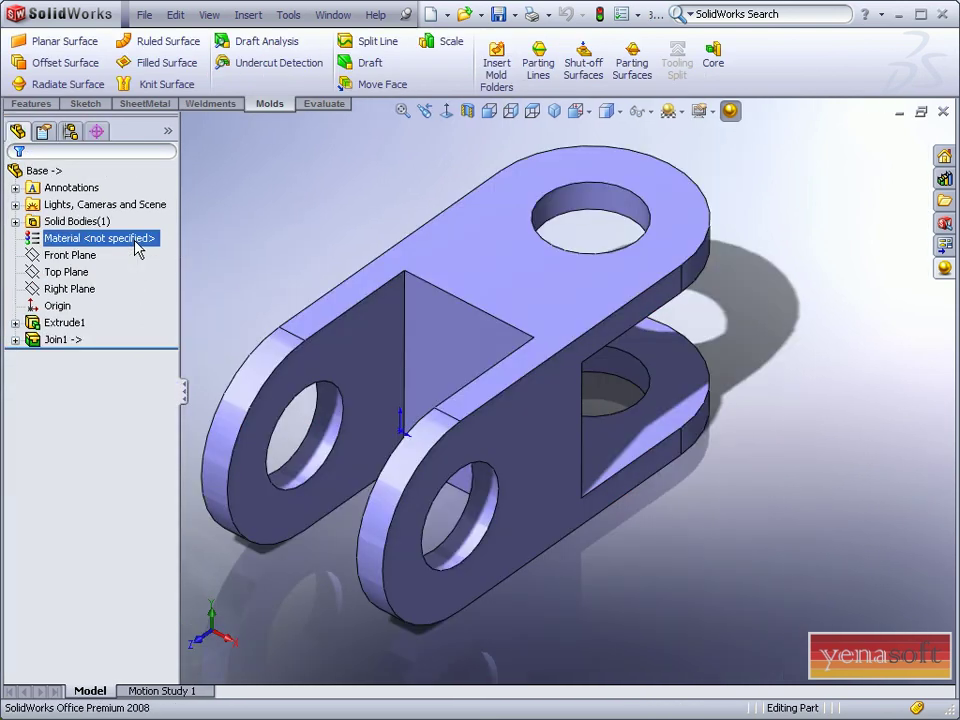
{"action": "left_click", "coordinate": [80, 326]}
{"action": "left_click", "coordinate": [58, 339]}
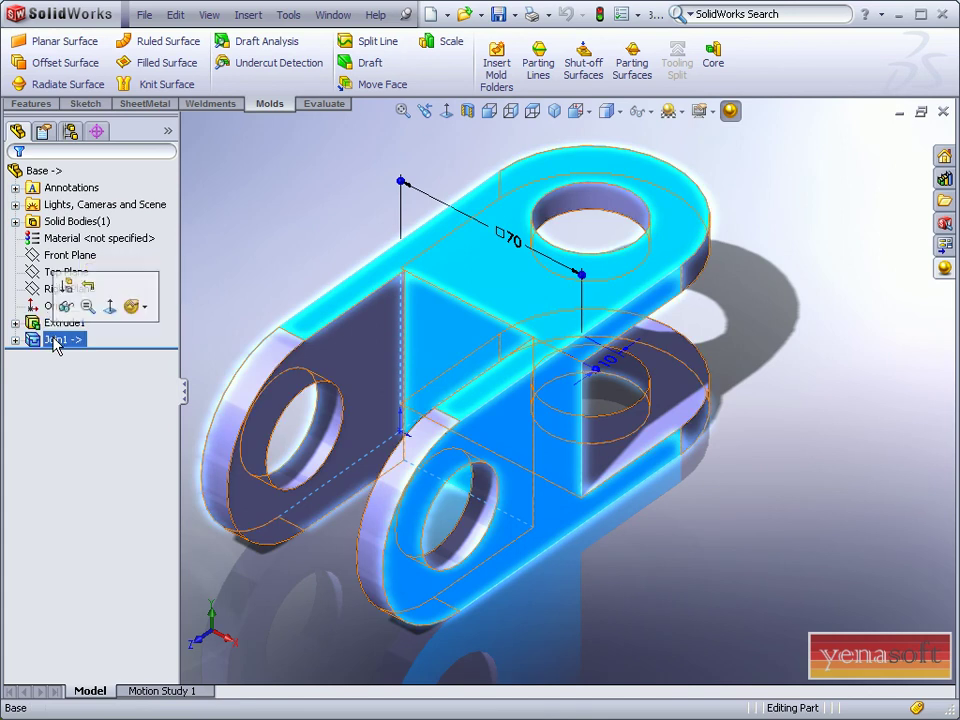
{"action": "left_click", "coordinate": [285, 266]}
{"action": "middle_click_drag", "start_coordinate": [293, 272], "coordinate": [384, 403]}
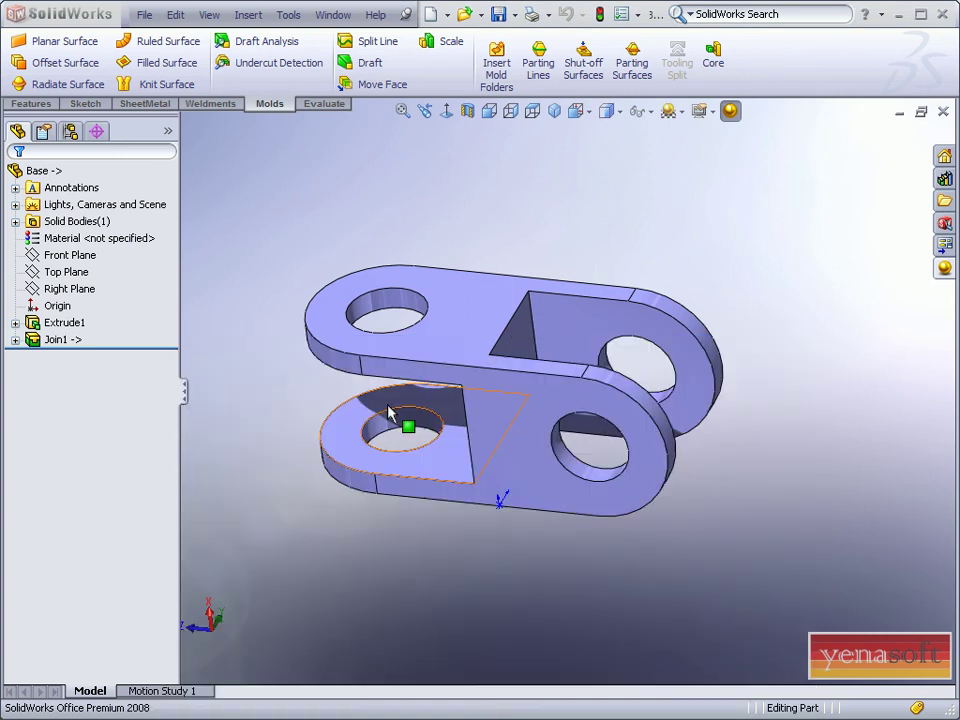
{"action": "middle_click_drag", "start_coordinate": [394, 439], "coordinate": [391, 373]}
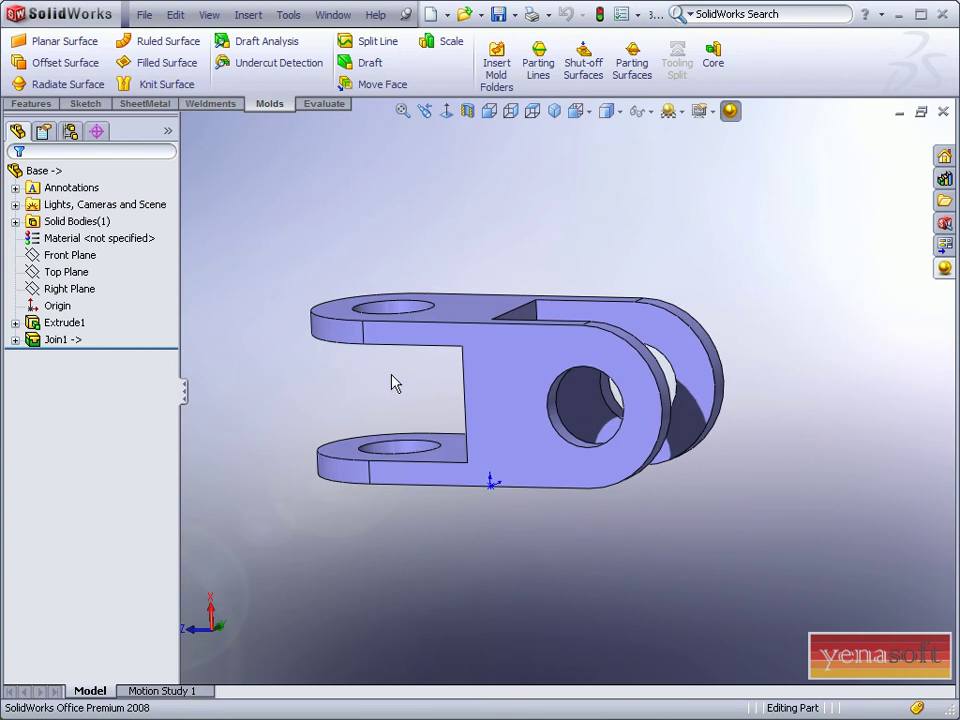
{"action": "middle_click_drag", "start_coordinate": [395, 383], "coordinate": [386, 400]}
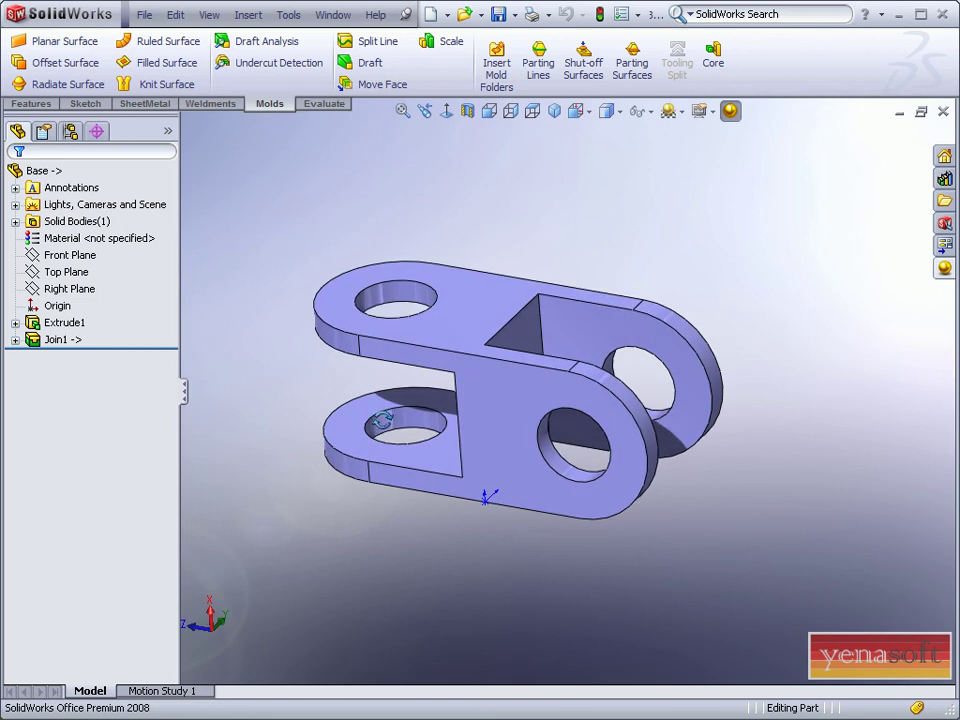